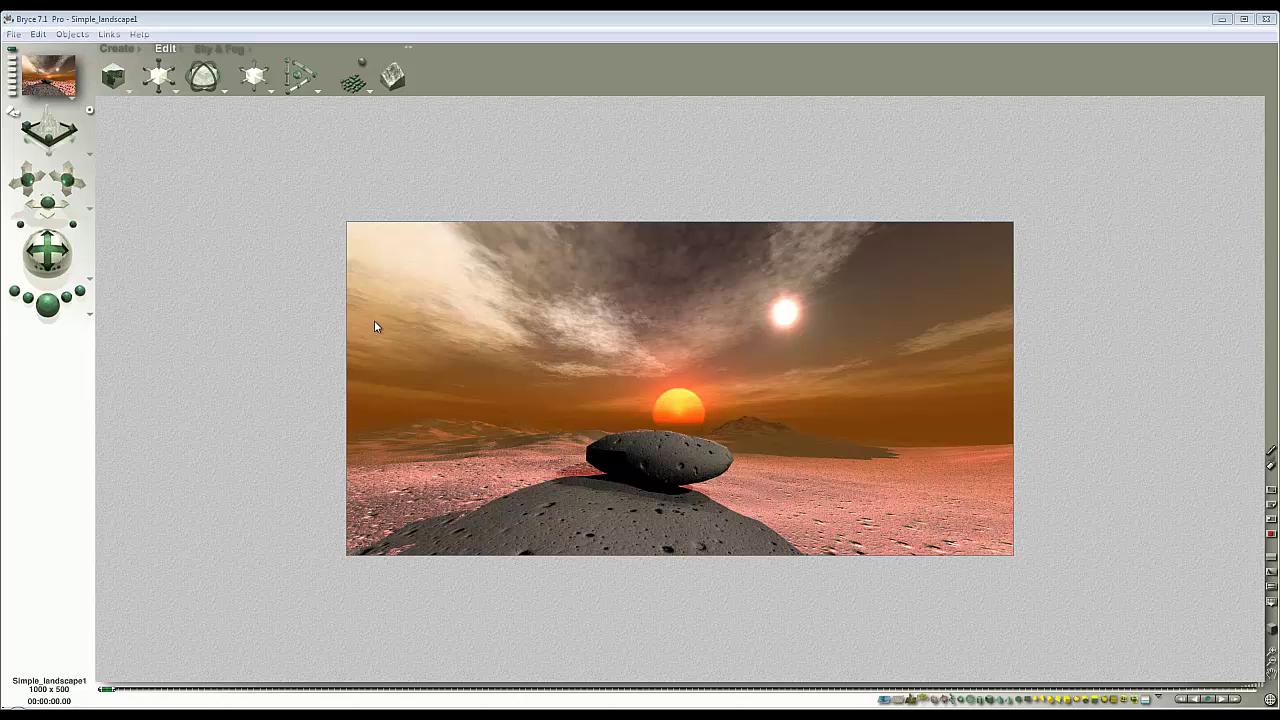
Open the Sky Lab and review its Sun & Moon settings and its image-based lighting (IBL) settings
{"action": "left_click", "coordinate": [220, 48]}
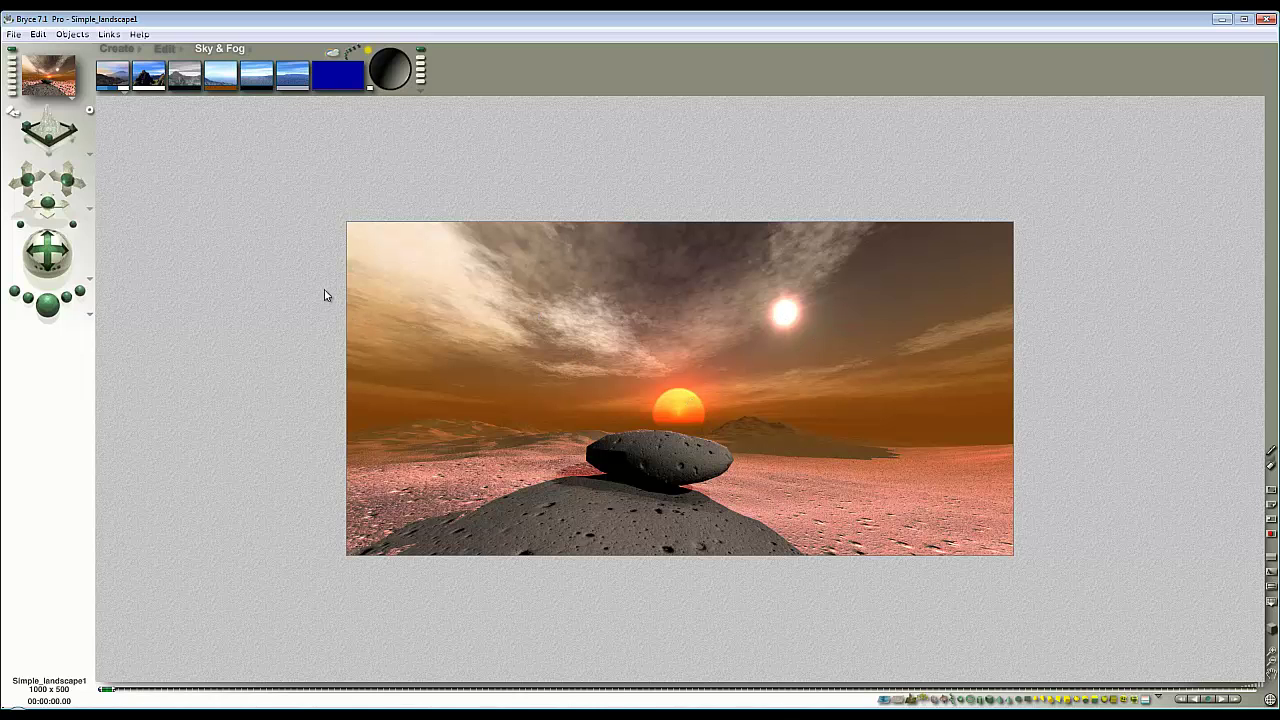
{"action": "left_click", "coordinate": [333, 53]}
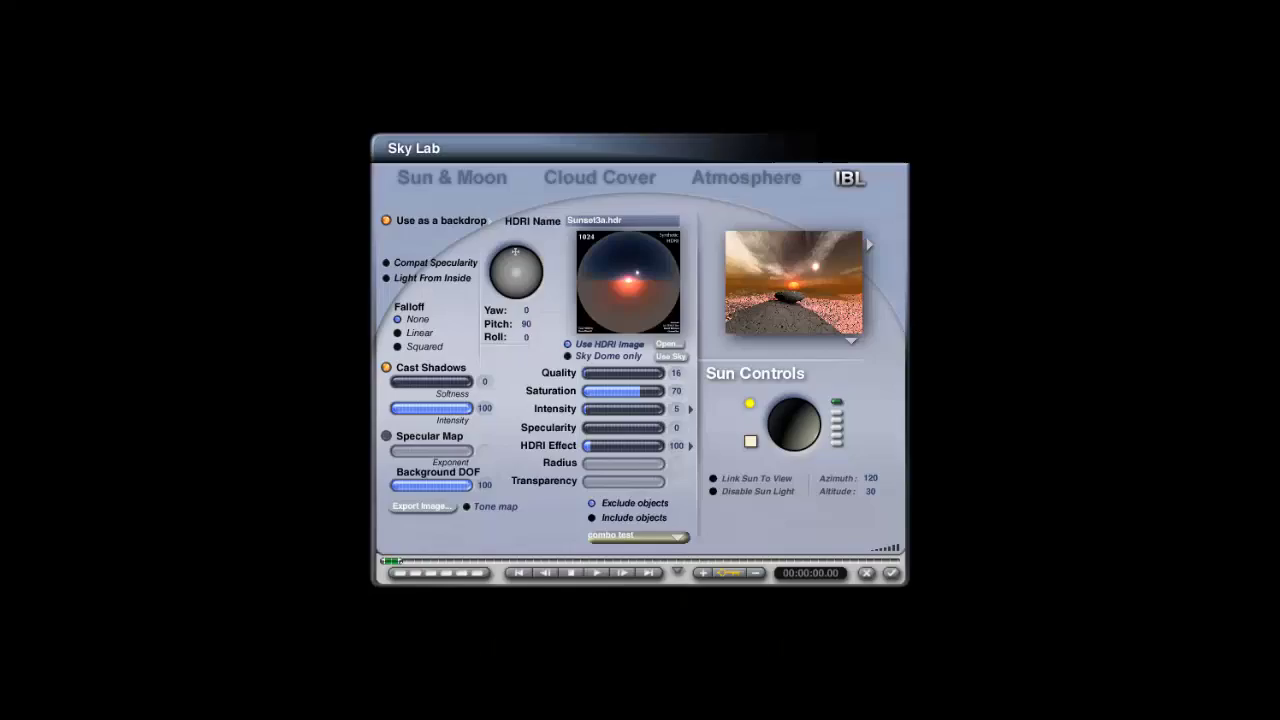
{"action": "left_click", "coordinate": [484, 180]}
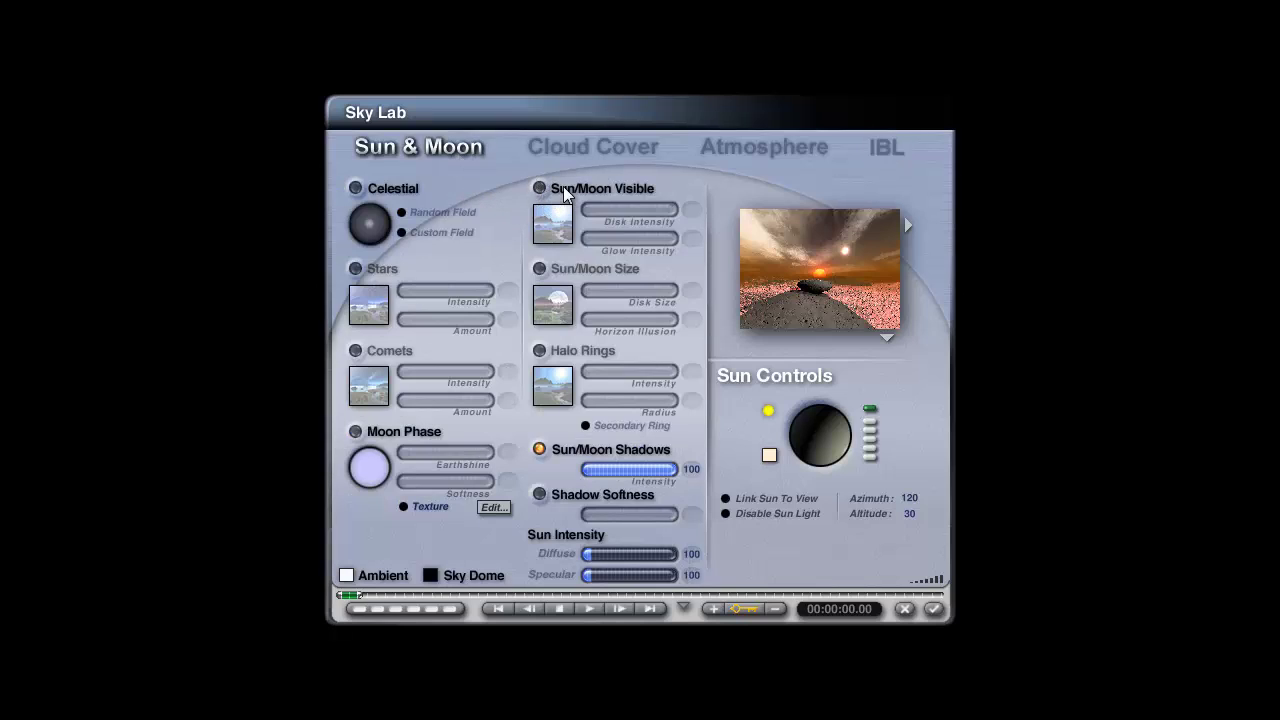
{"action": "left_click", "coordinate": [890, 150]}
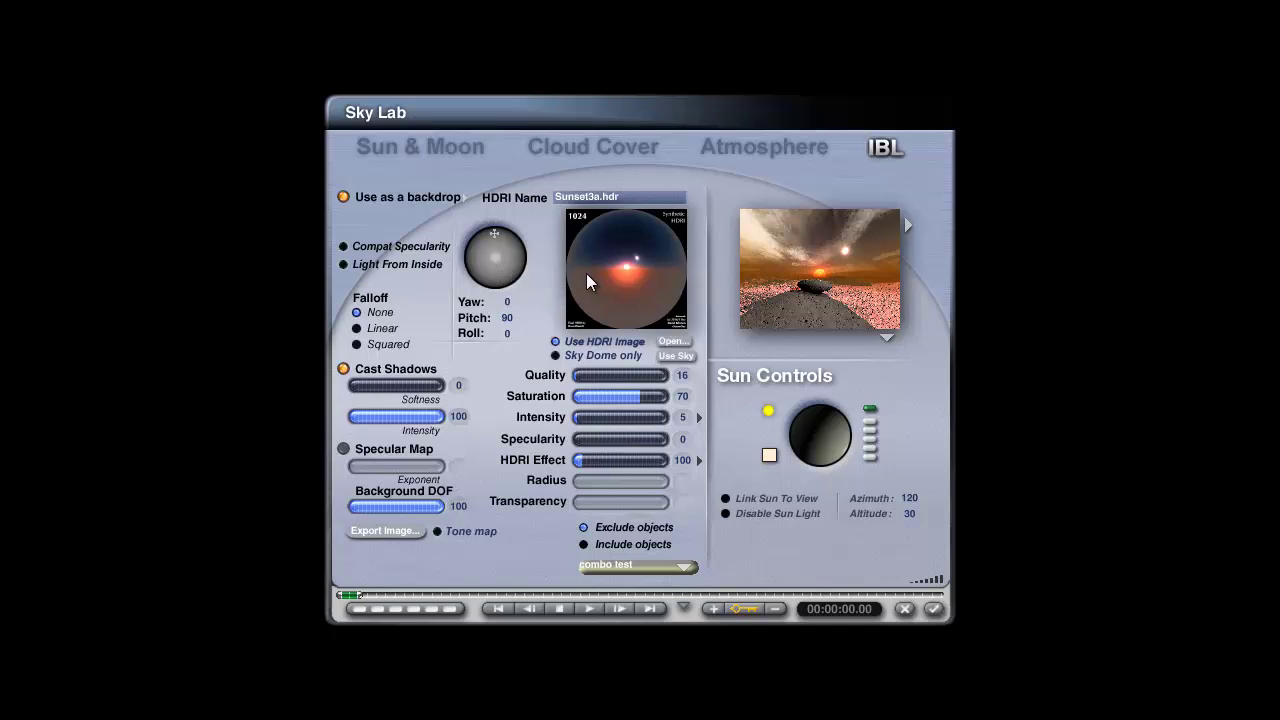
Rotate the HDRI image to a yaw of 42.5 and render the landscape
{"action": "left_click_drag", "start_coordinate": [508, 267], "coordinate": [509, 272]}
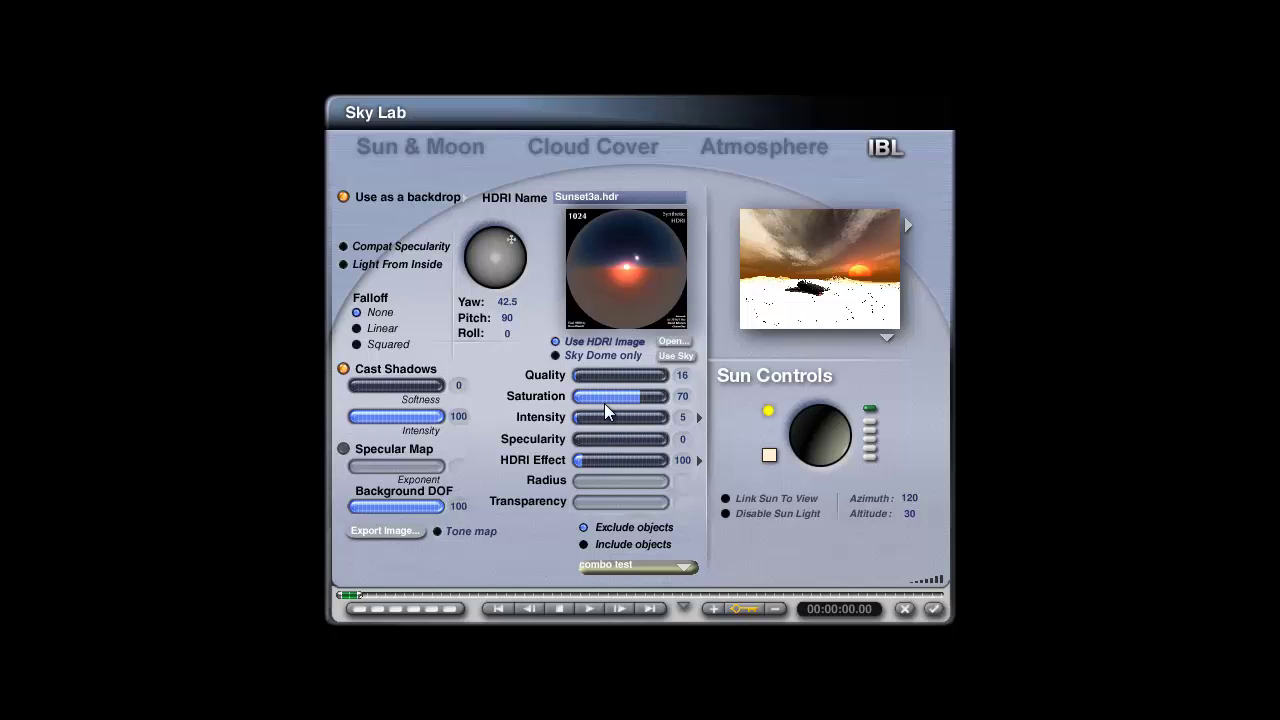
{"action": "key", "text": "Return"}
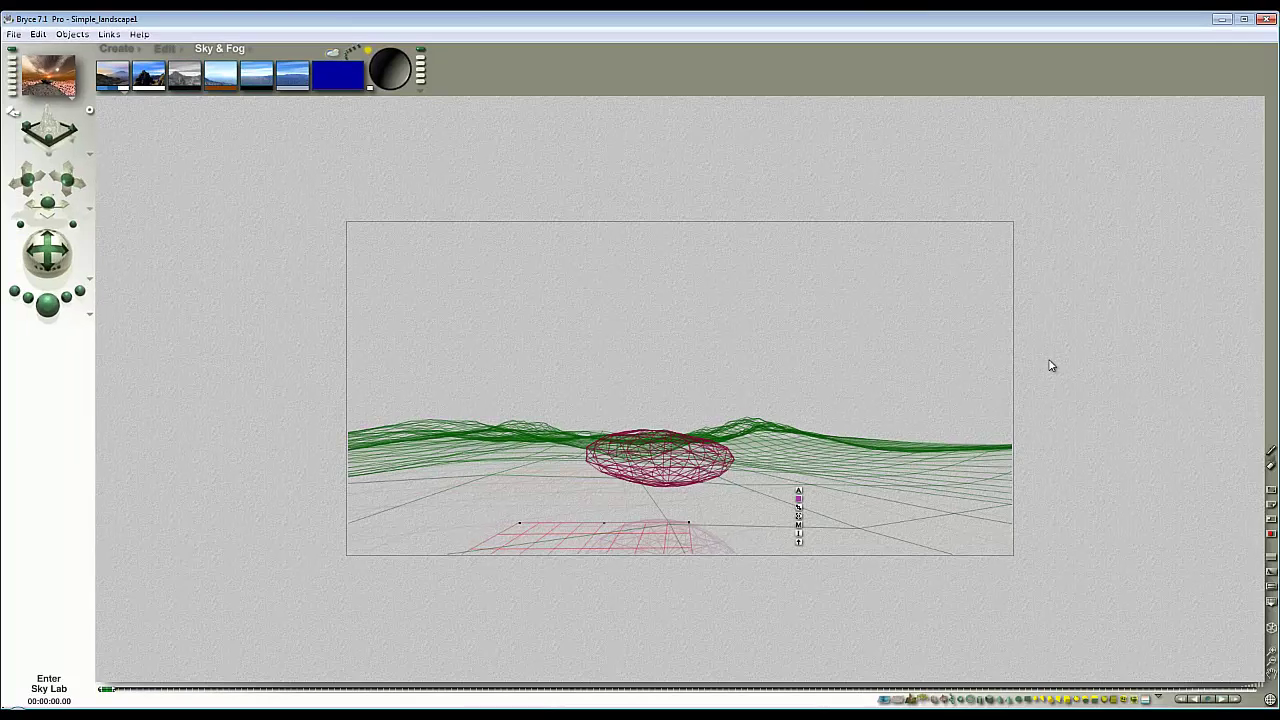
{"action": "left_click", "coordinate": [49, 308]}
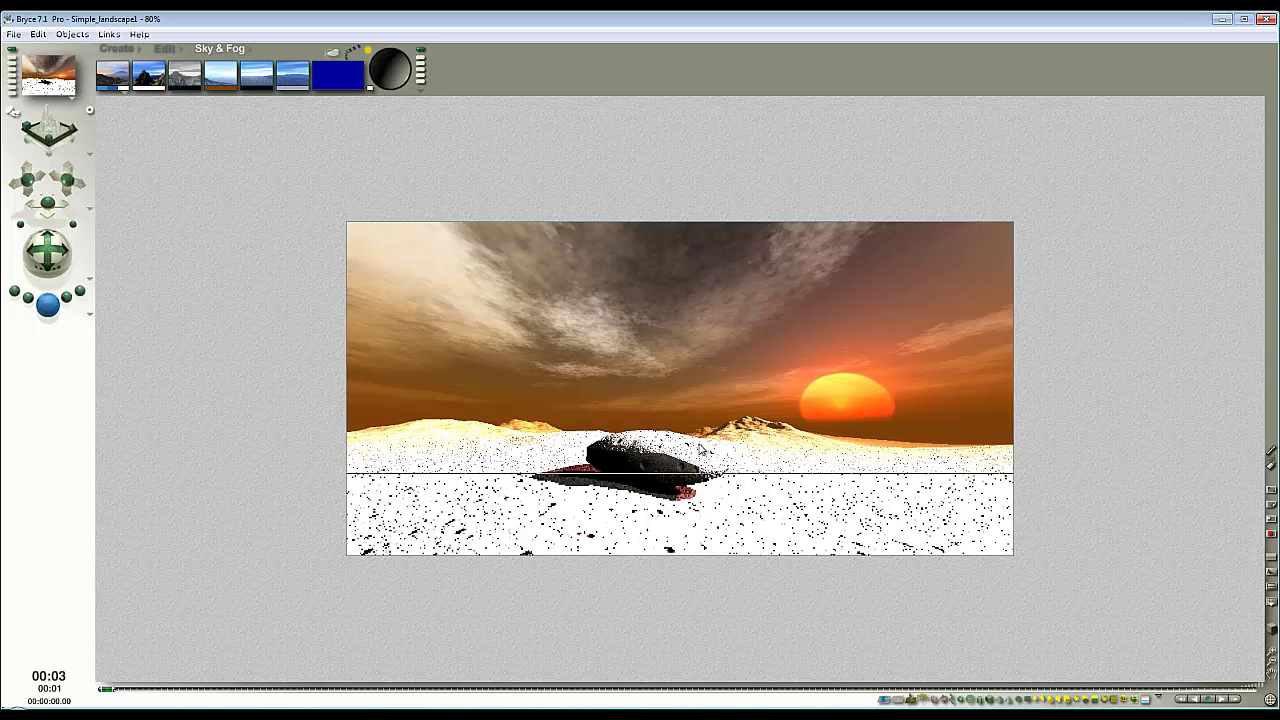
Raise the IBL Quality to 256 in the Sky Lab and render the landscape again
{"action": "left_click", "coordinate": [338, 53]}
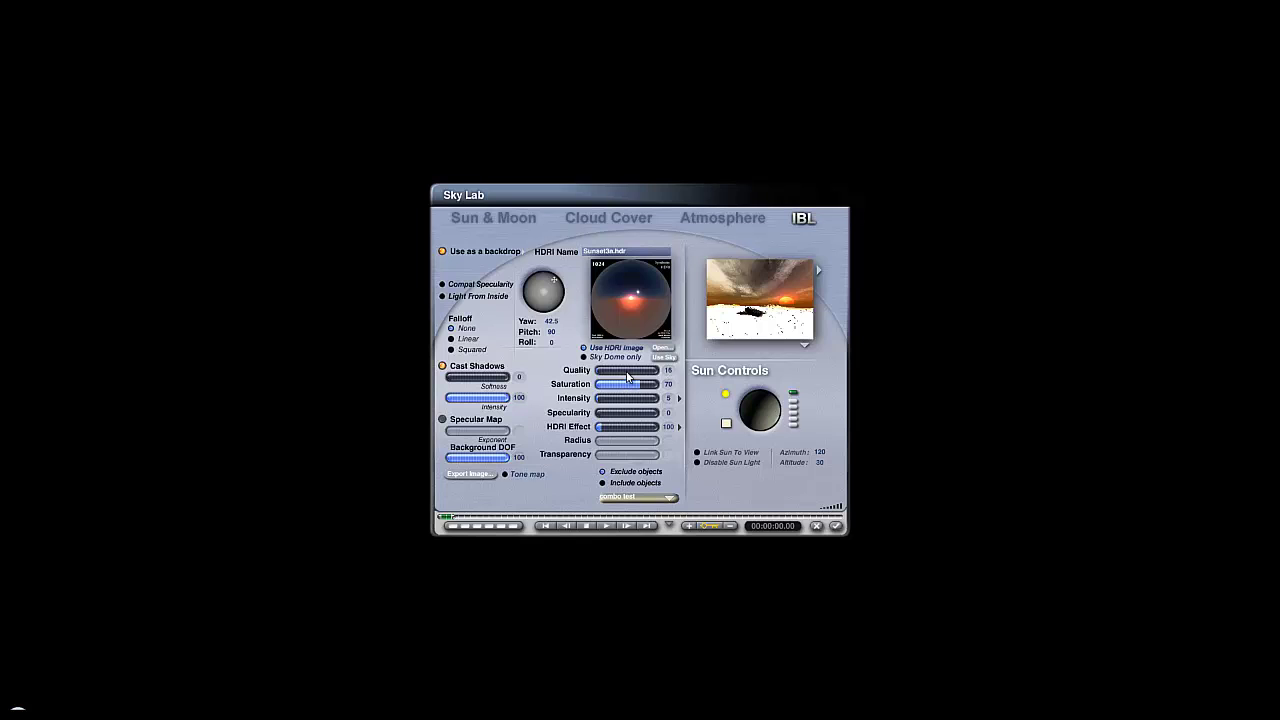
{"action": "left_click", "coordinate": [836, 527]}
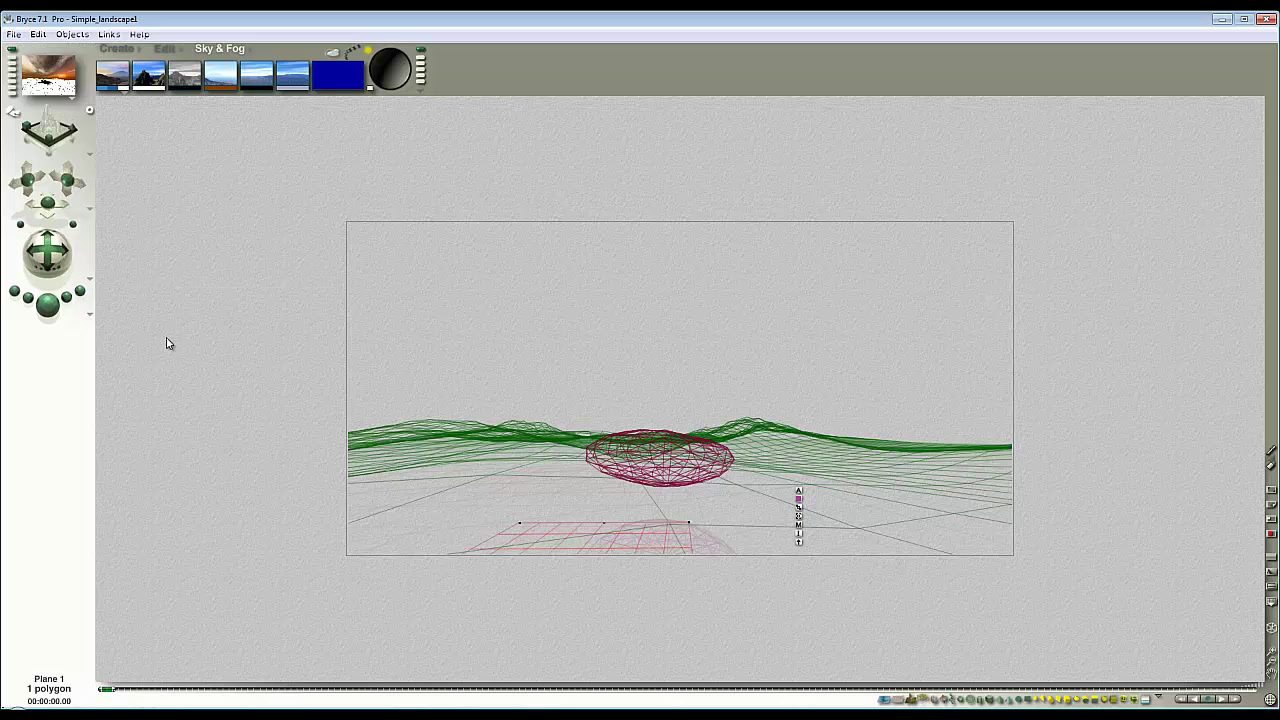
{"action": "left_click", "coordinate": [47, 305]}
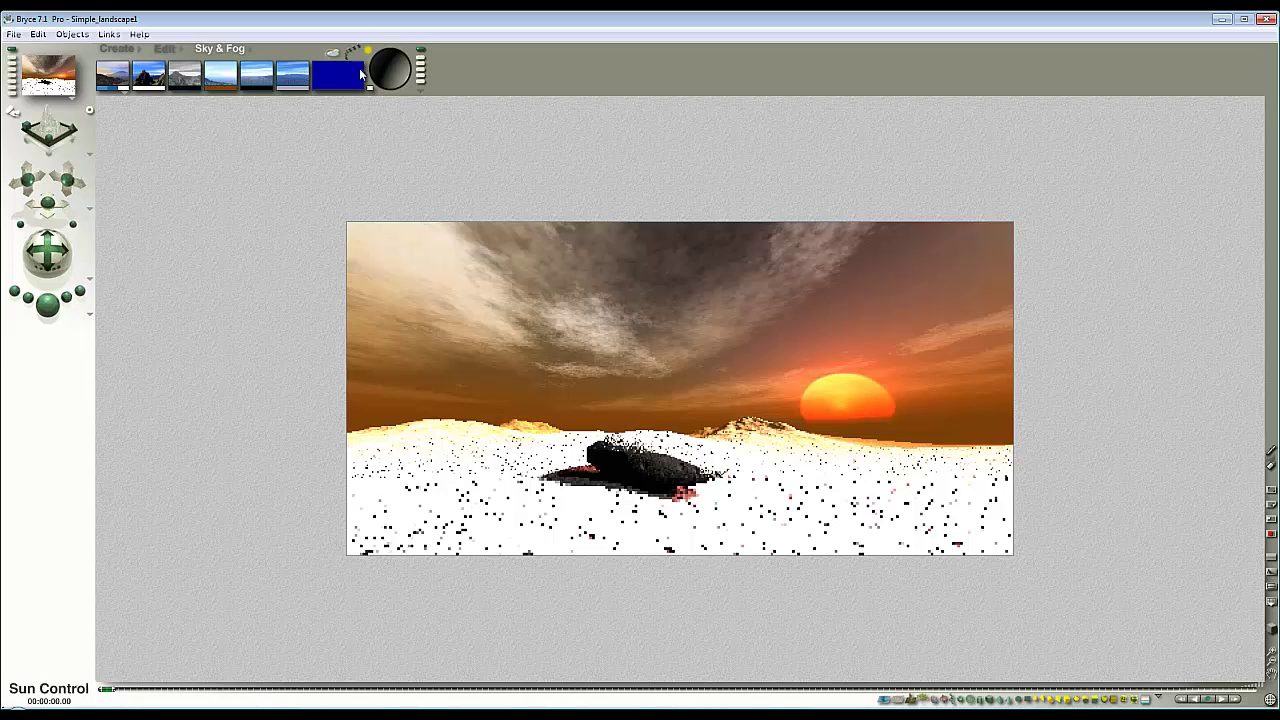
Rotate the HDRI image to a yaw of 48 and render the scene
{"action": "left_click", "coordinate": [332, 53]}
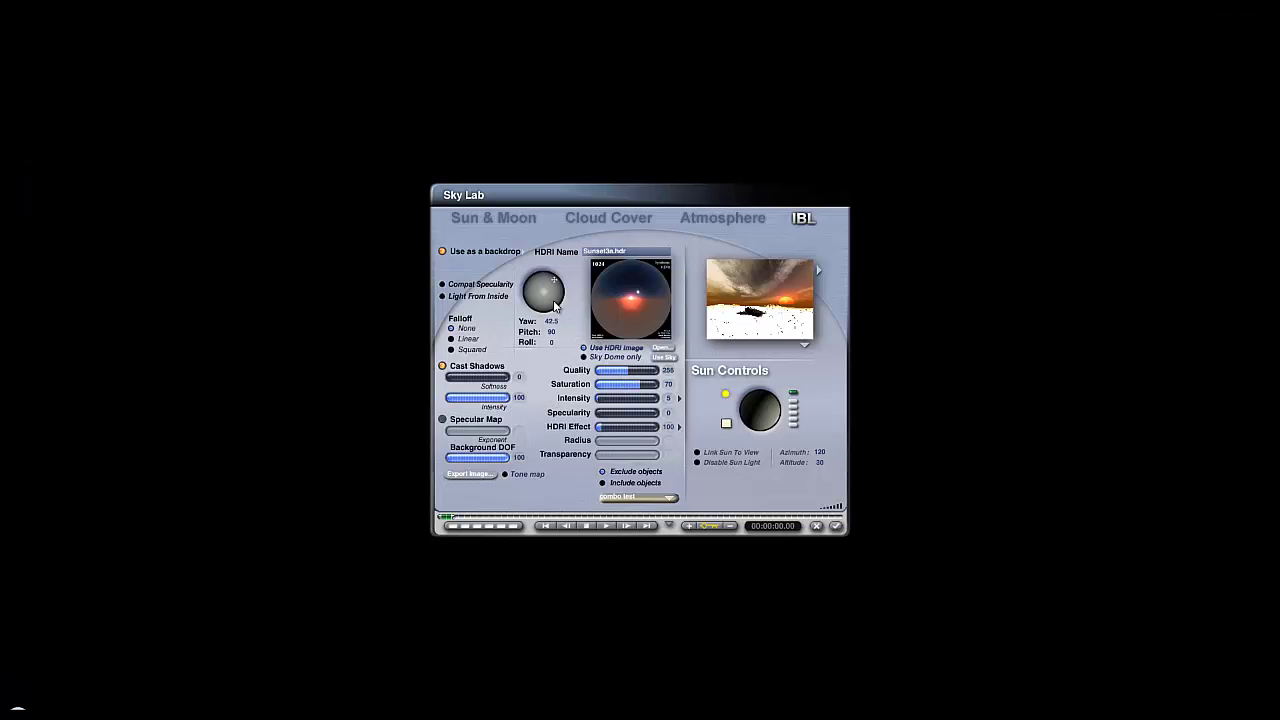
{"action": "left_click_drag", "start_coordinate": [550, 305], "coordinate": [554, 305]}
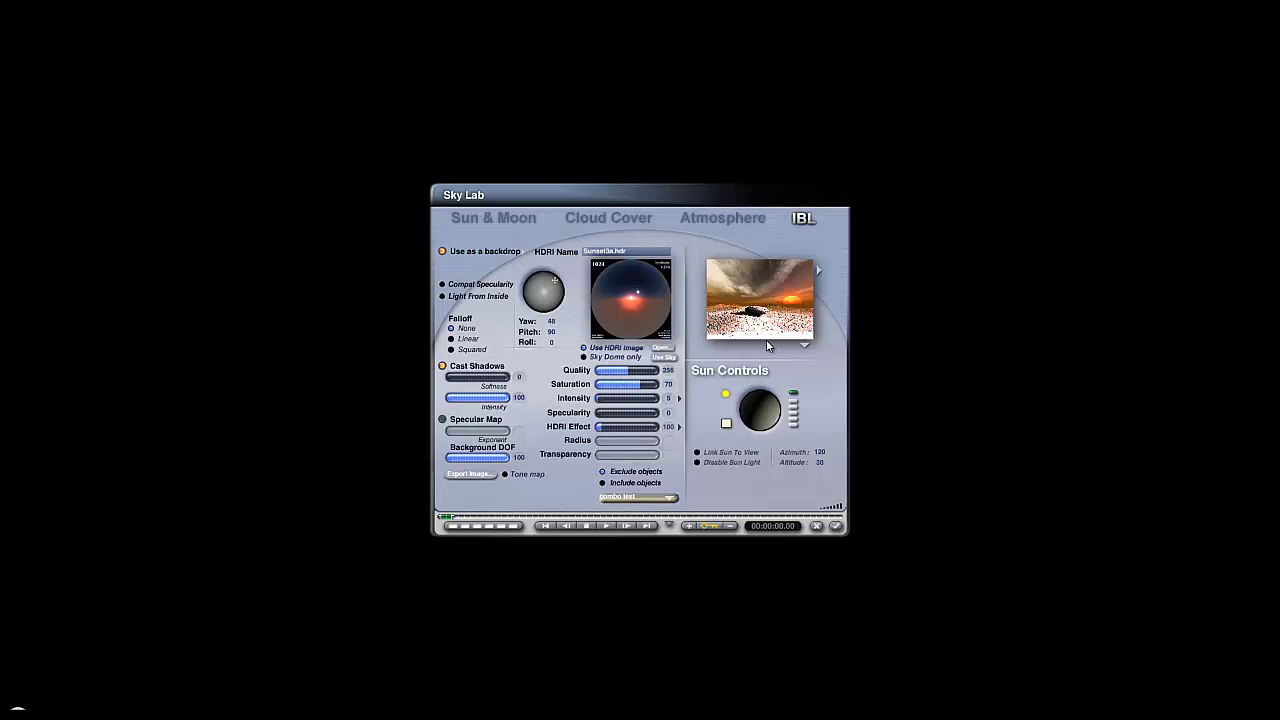
{"action": "left_click", "coordinate": [837, 527]}
{"action": "left_click", "coordinate": [48, 306]}
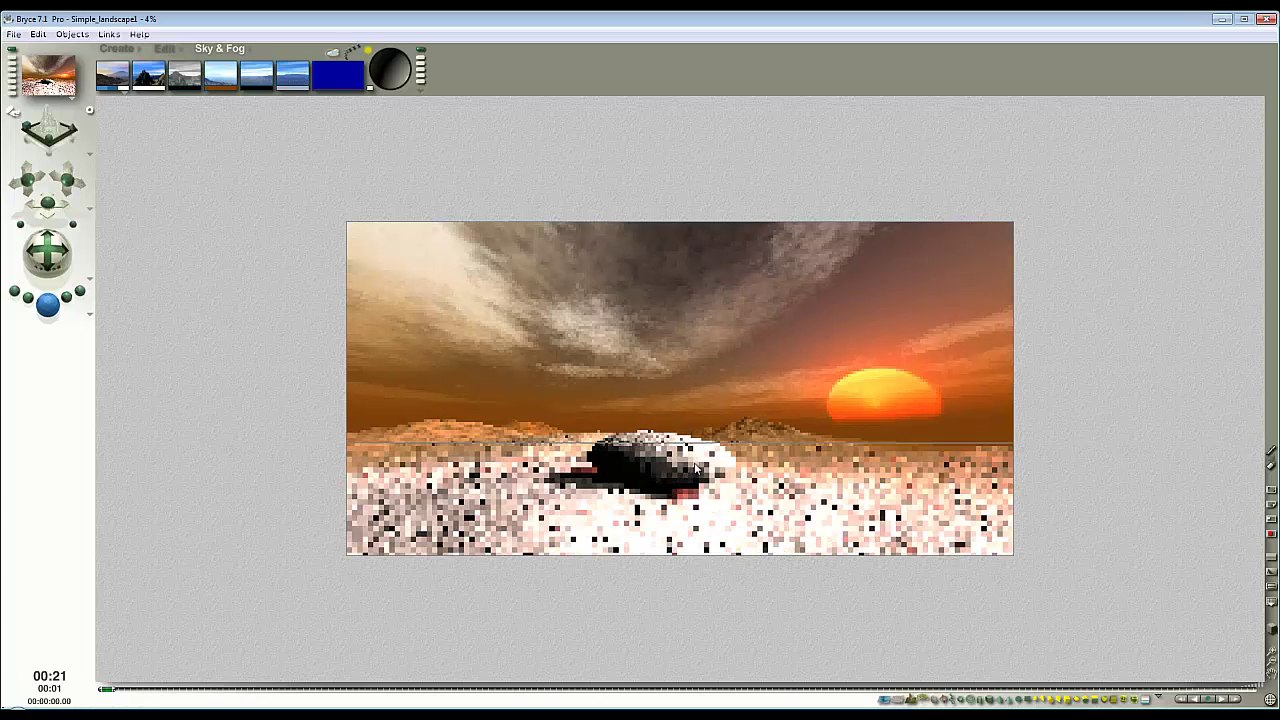
Rotate the HDRI image further to a yaw of about 68 and render the scene
{"action": "left_click", "coordinate": [333, 52]}
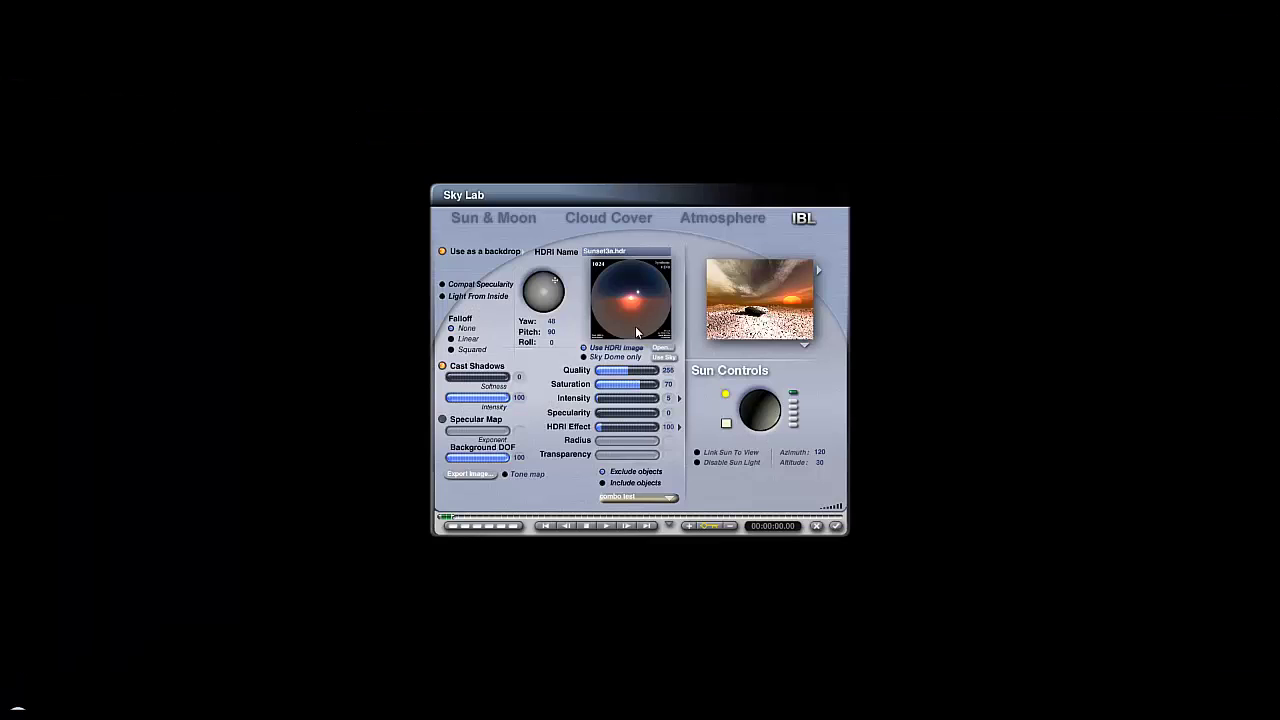
{"action": "left_click_drag", "start_coordinate": [536, 303], "coordinate": [542, 302]}
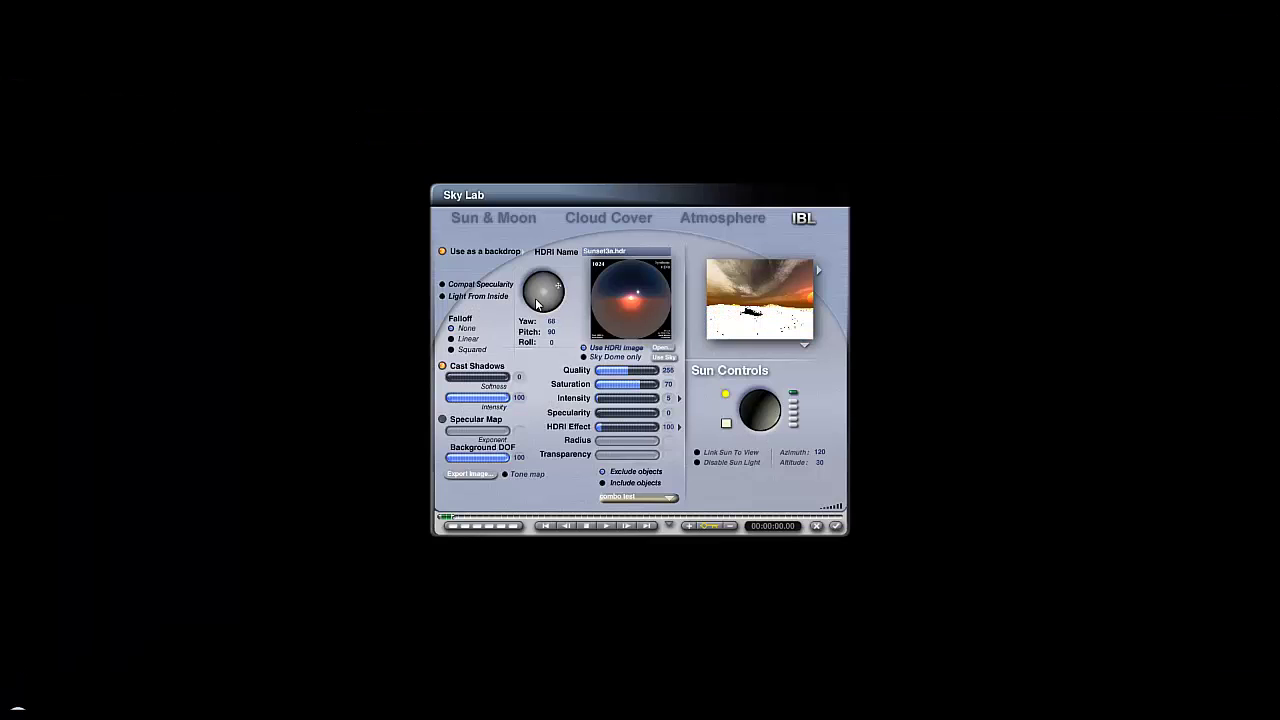
{"action": "left_click", "coordinate": [836, 526]}
{"action": "left_click", "coordinate": [47, 305]}
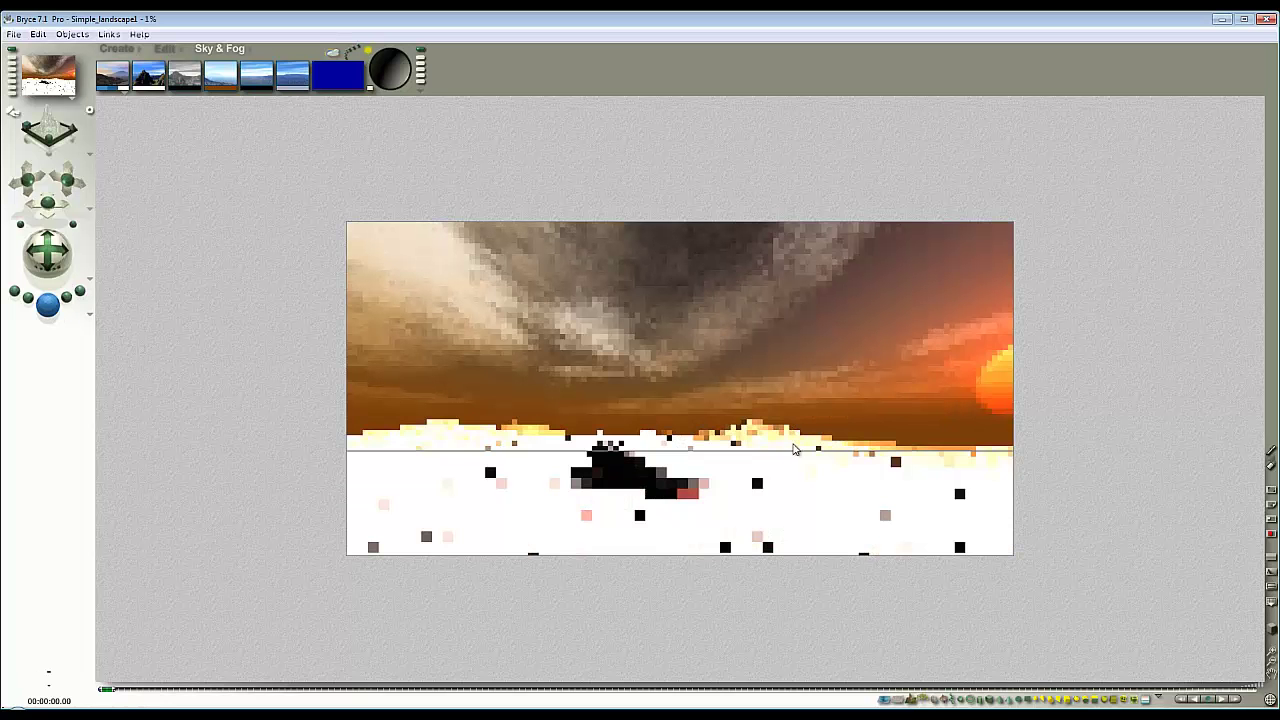
Turn the HDRI image to a yaw of 143.5 and render the landscape
{"action": "left_click", "coordinate": [333, 53]}
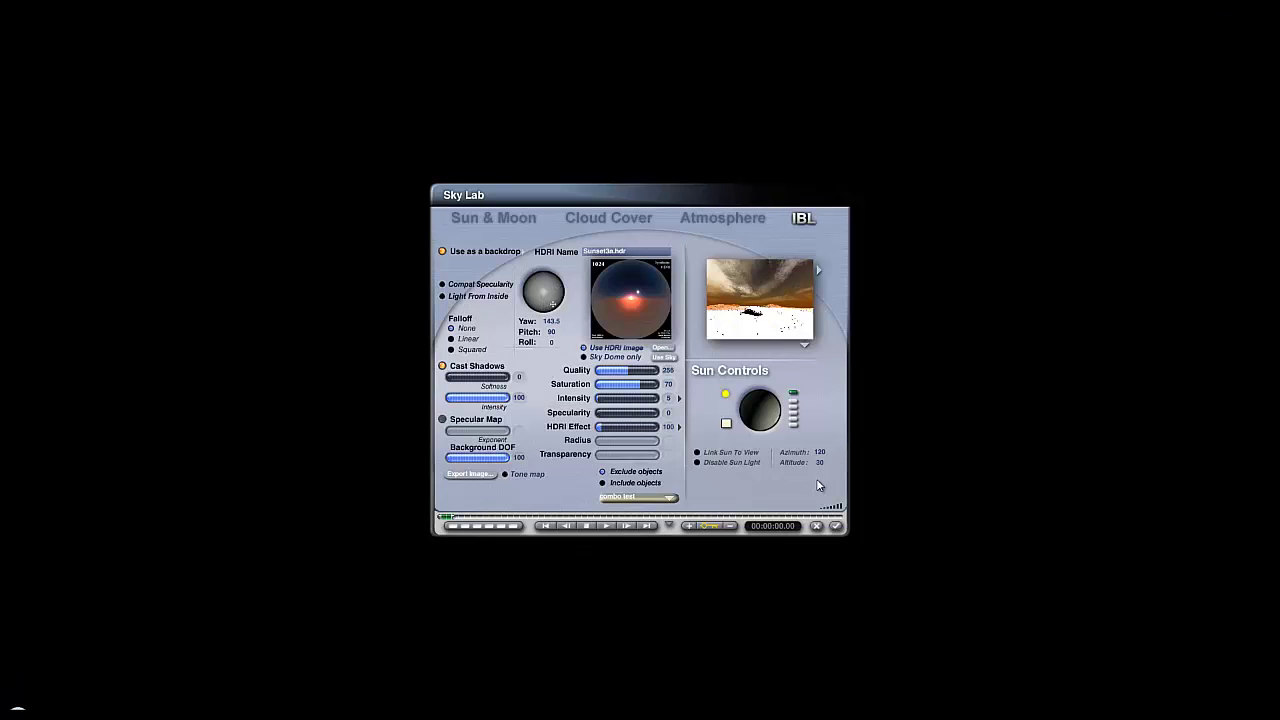
{"action": "left_click", "coordinate": [840, 528]}
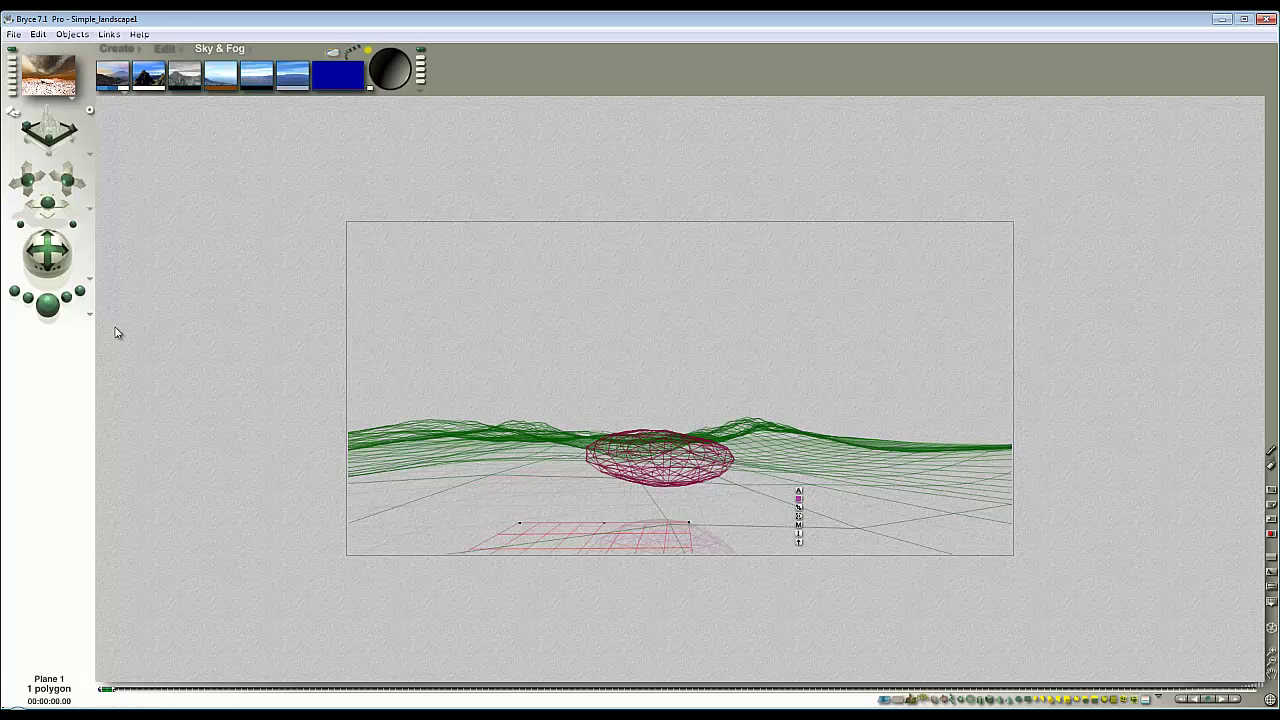
{"action": "left_click", "coordinate": [54, 311]}
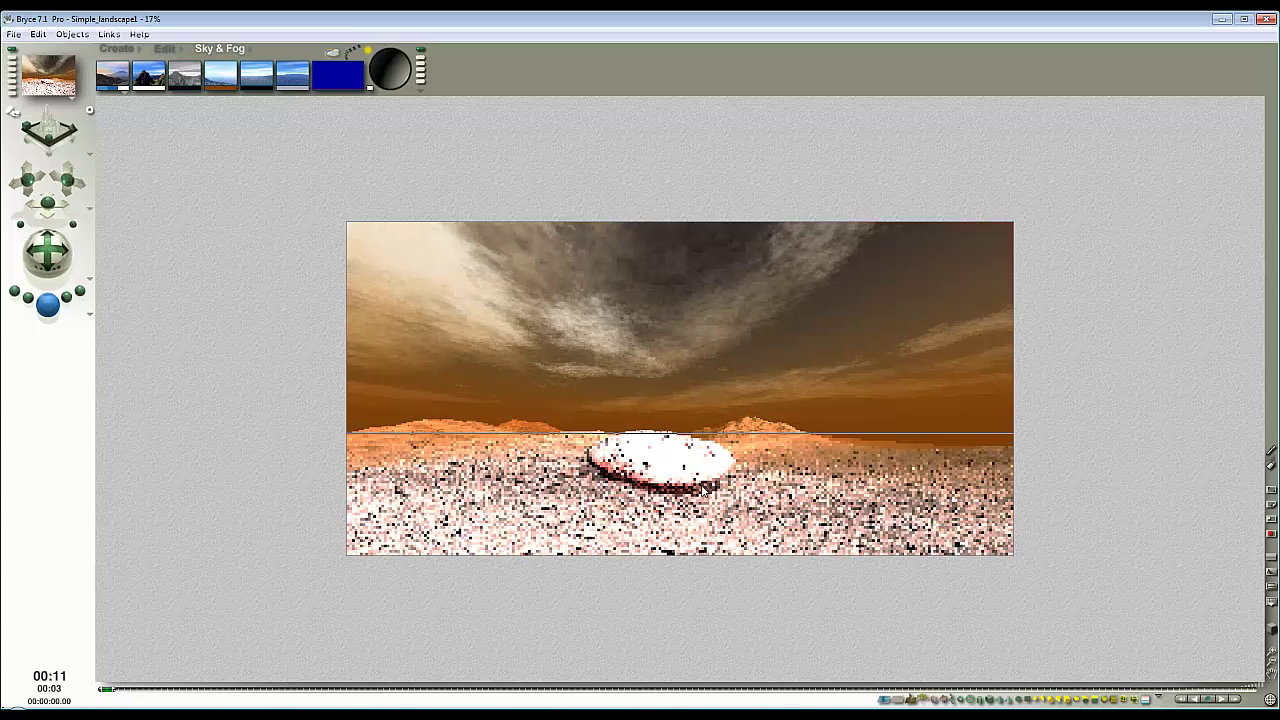
Lower the IBL Quality to 16 and render the scene for comparison
{"action": "left_click", "coordinate": [333, 52]}
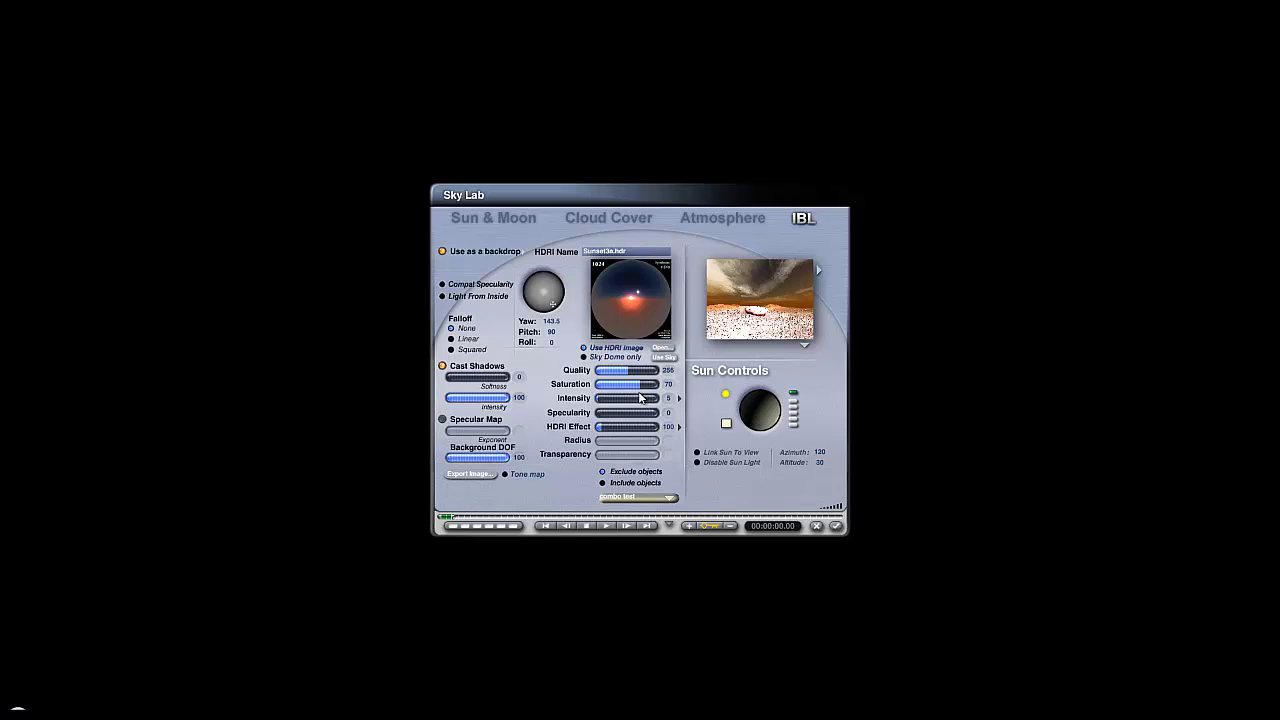
{"action": "left_click", "coordinate": [620, 372]}
{"action": "left_click", "coordinate": [836, 526]}
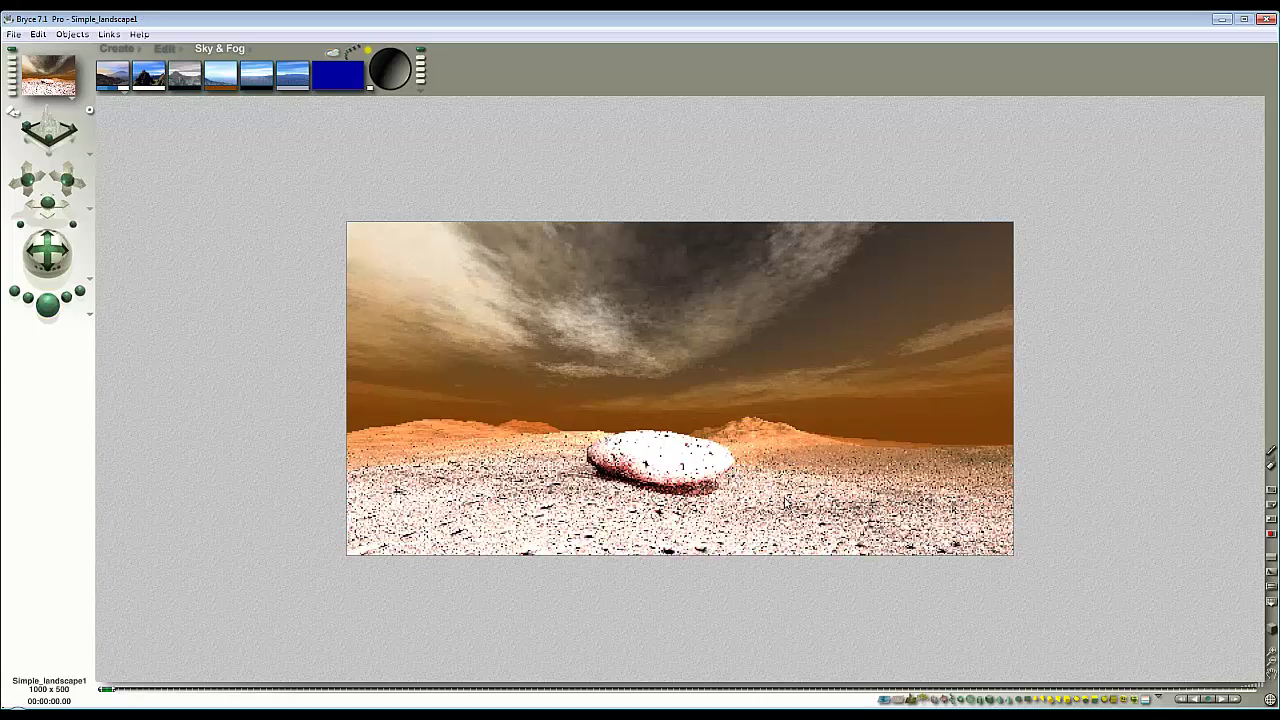
Set the IBL Quality to 256 and re-render only selected regions of the ground beside the rock
{"action": "left_click_drag", "start_coordinate": [808, 513], "coordinate": [694, 390]}
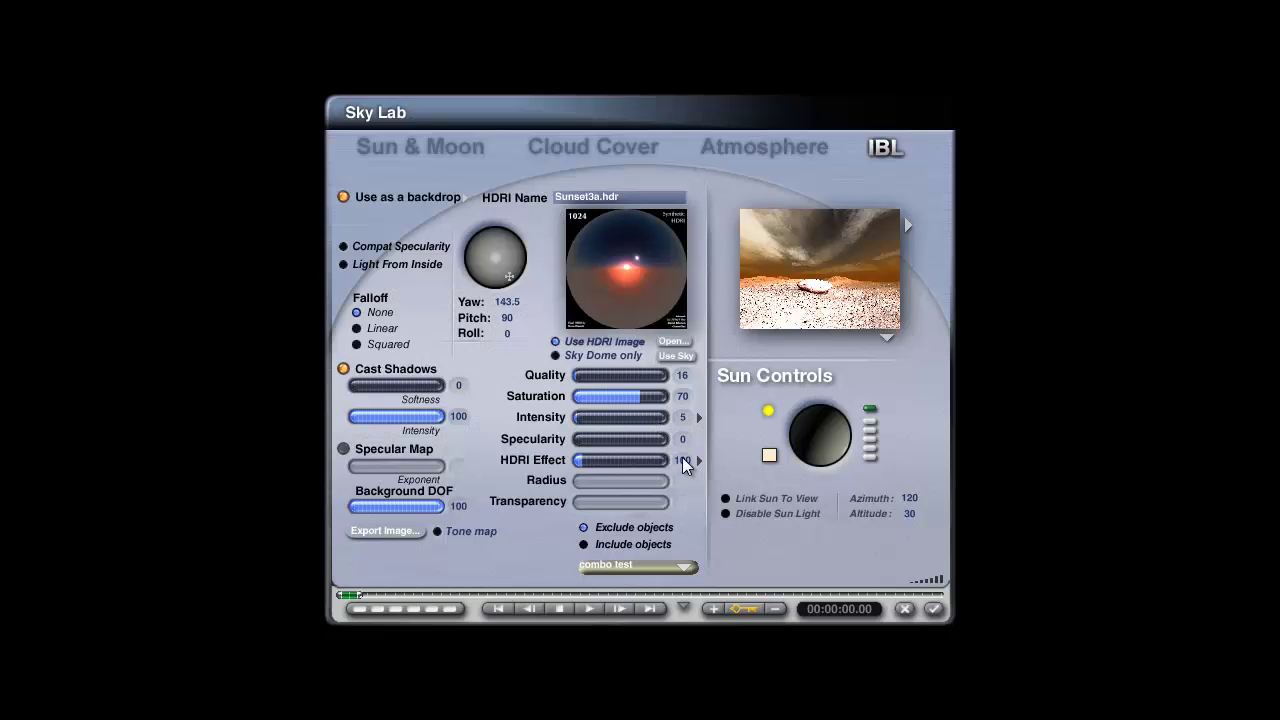
{"action": "left_click", "coordinate": [620, 374]}
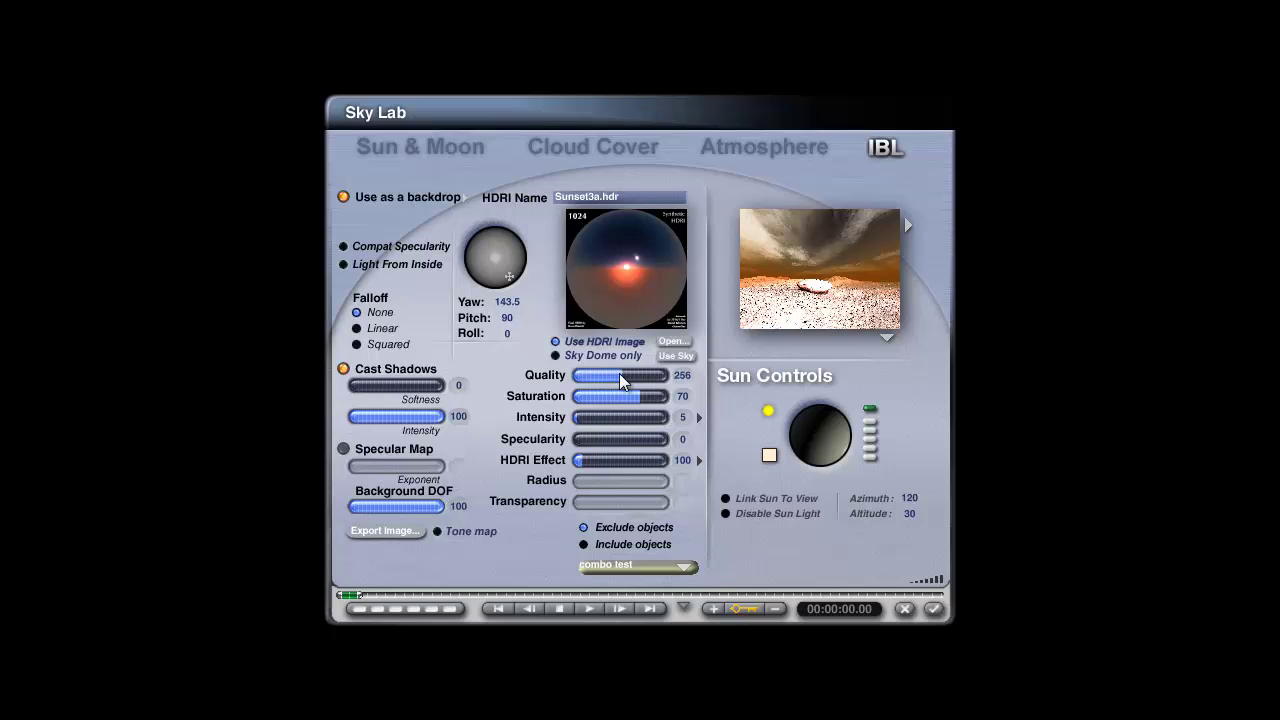
{"action": "left_click", "coordinate": [932, 611]}
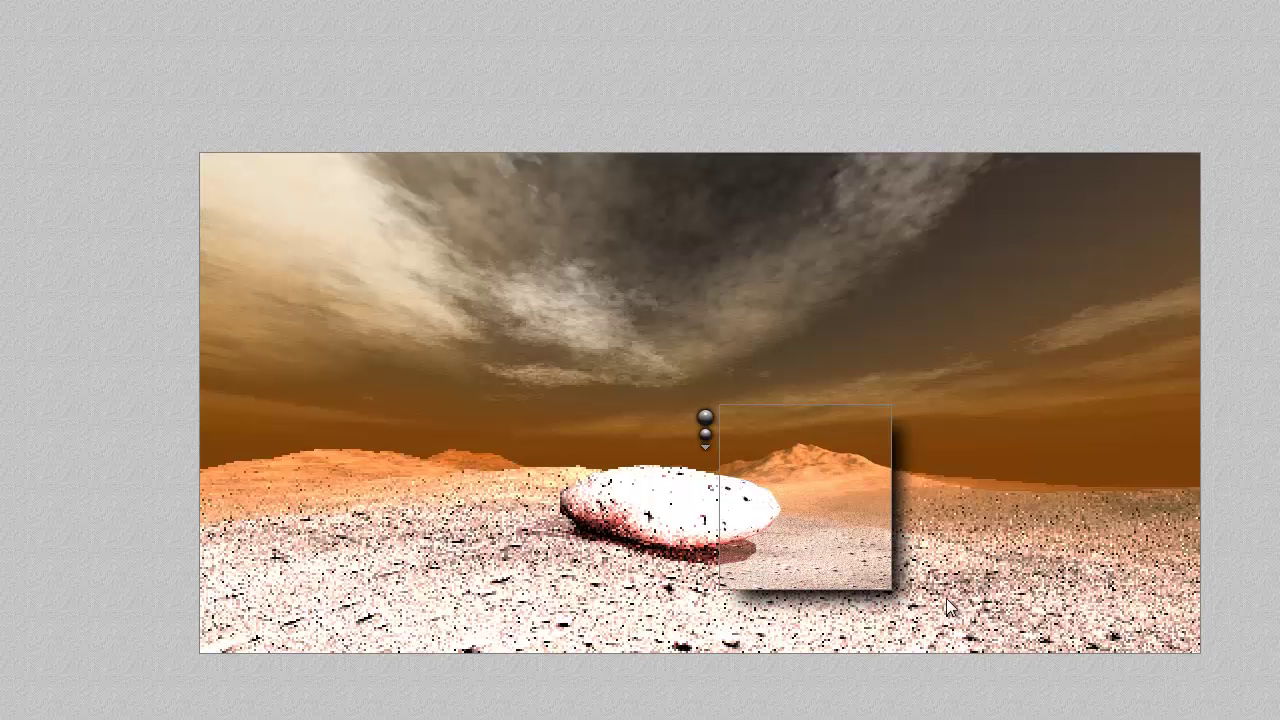
{"action": "left_click_drag", "start_coordinate": [716, 421], "coordinate": [799, 406]}
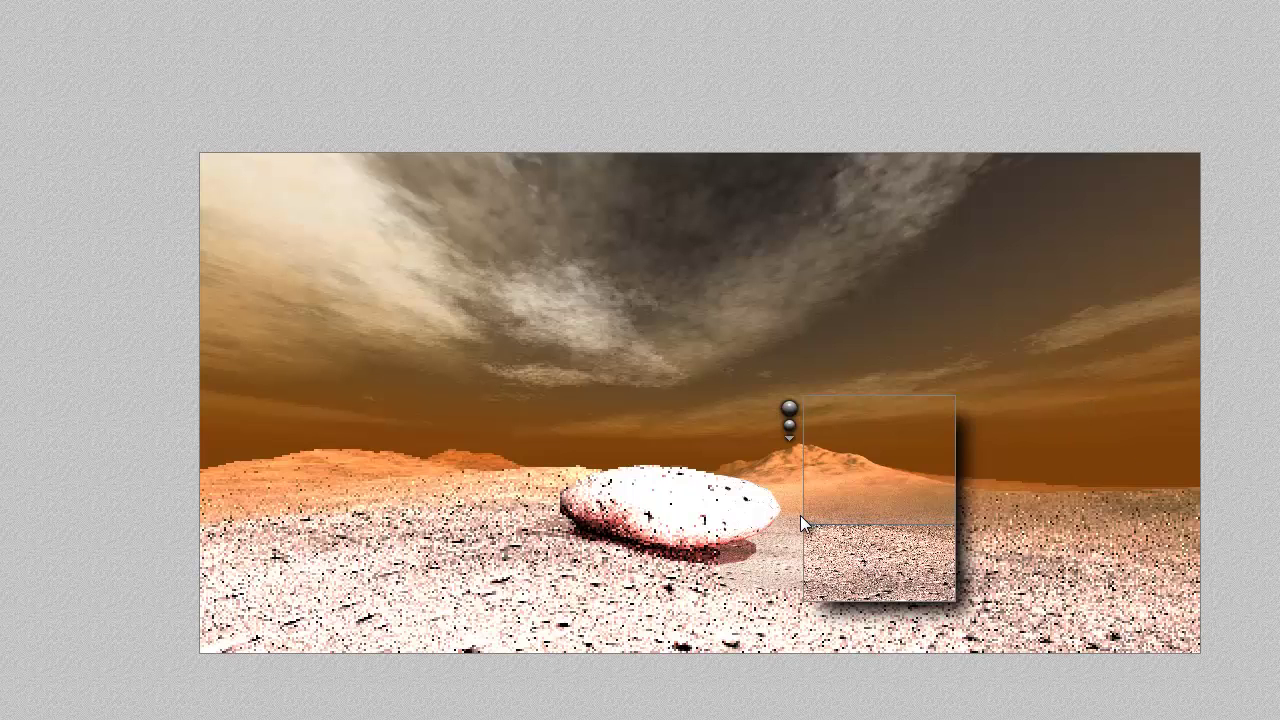
{"action": "left_click_drag", "start_coordinate": [1113, 433], "coordinate": [1032, 361]}
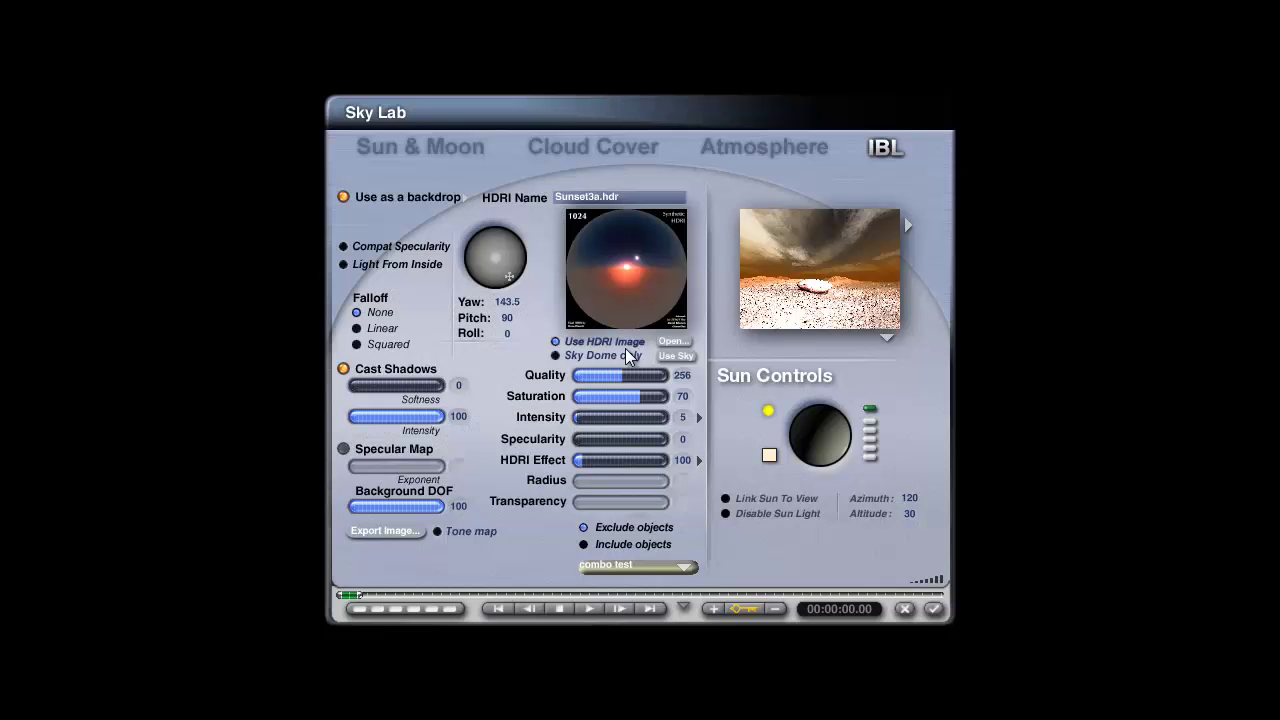
Reset the HDRI image's yaw to 0 in the IBL settings
{"action": "left_click_drag", "start_coordinate": [486, 277], "coordinate": [484, 271]}
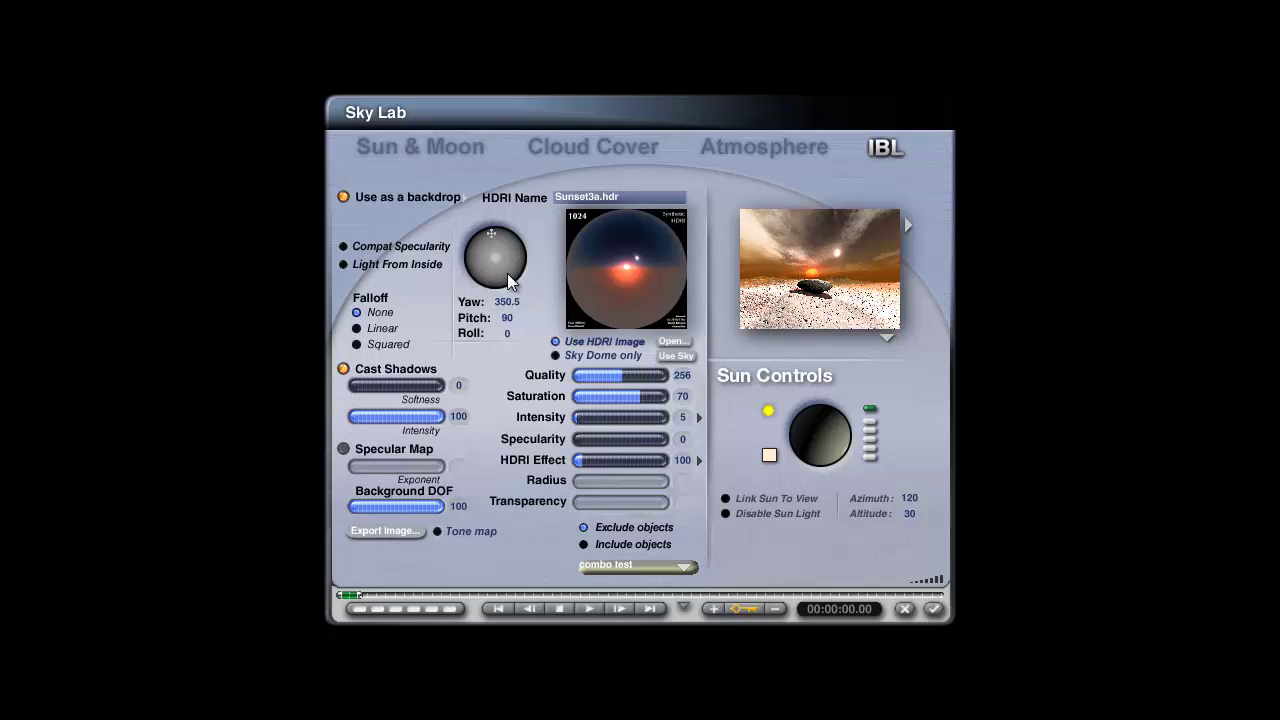
{"action": "left_click", "coordinate": [507, 302]}
{"action": "type", "text": "0"}
{"action": "key", "text": "Return"}
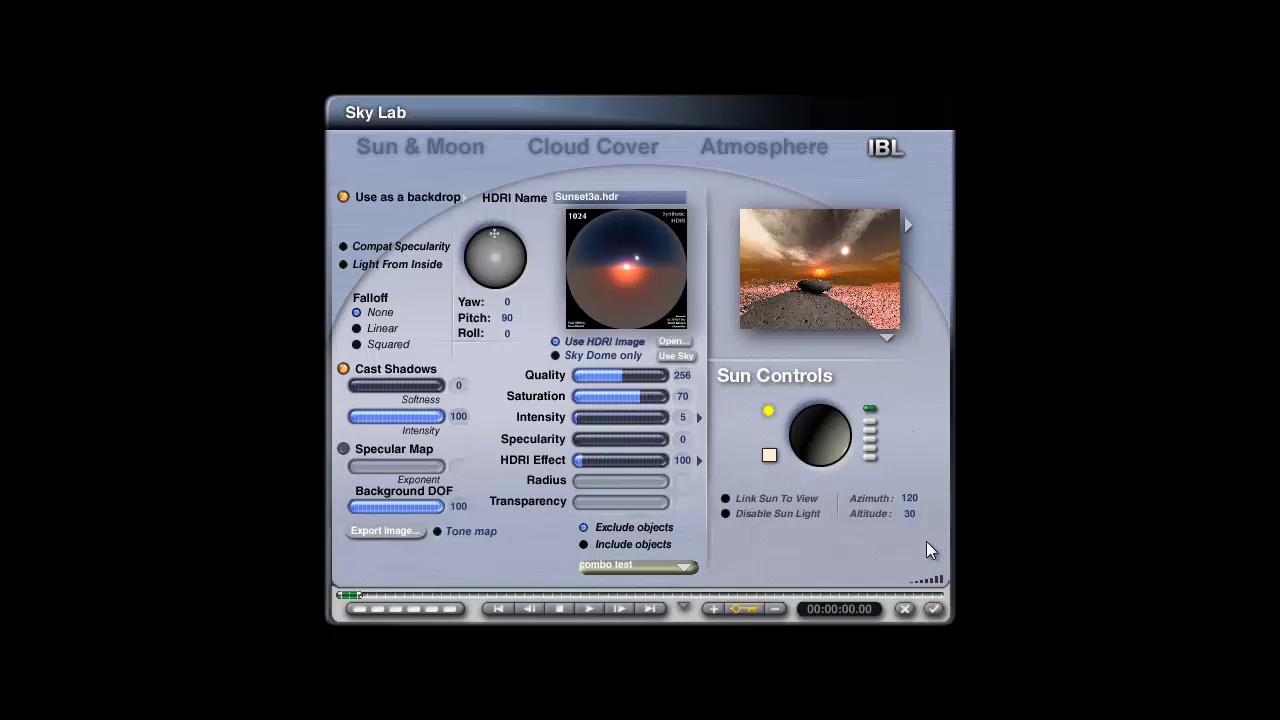
Look at the blending options for using the HDRI image as a backdrop
{"action": "left_click", "coordinate": [463, 197]}
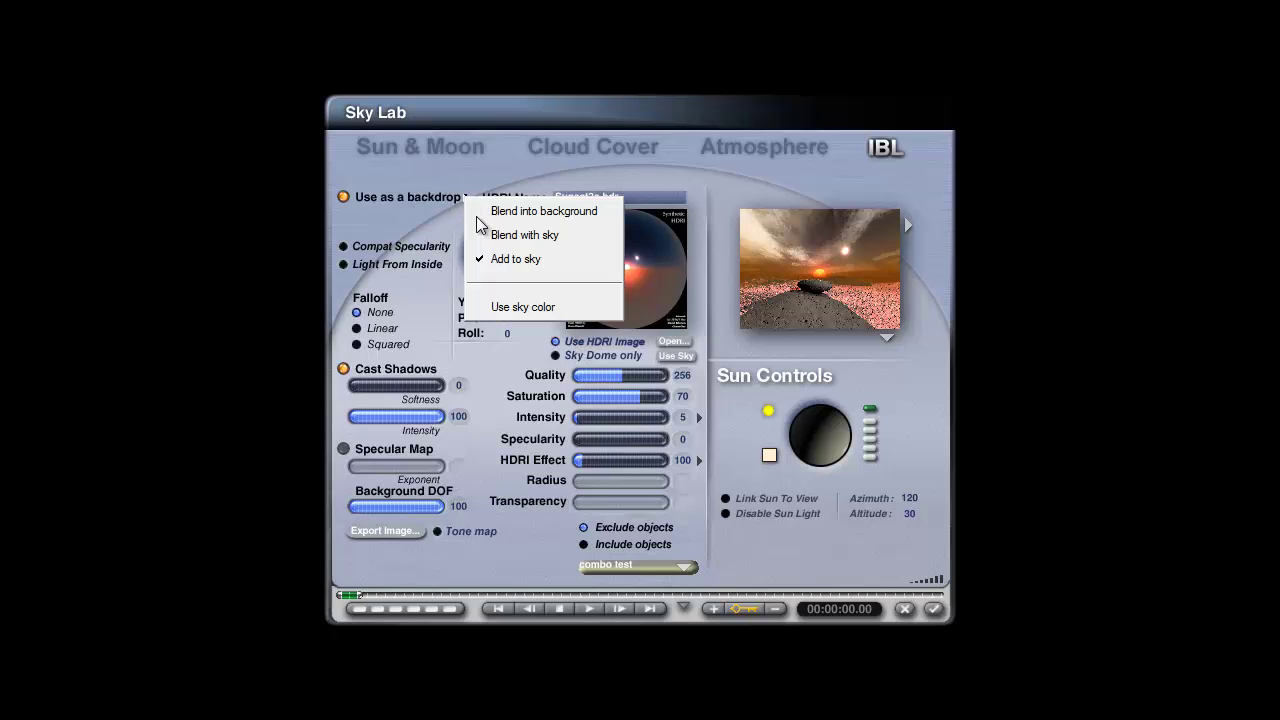
{"action": "left_click", "coordinate": [555, 203]}
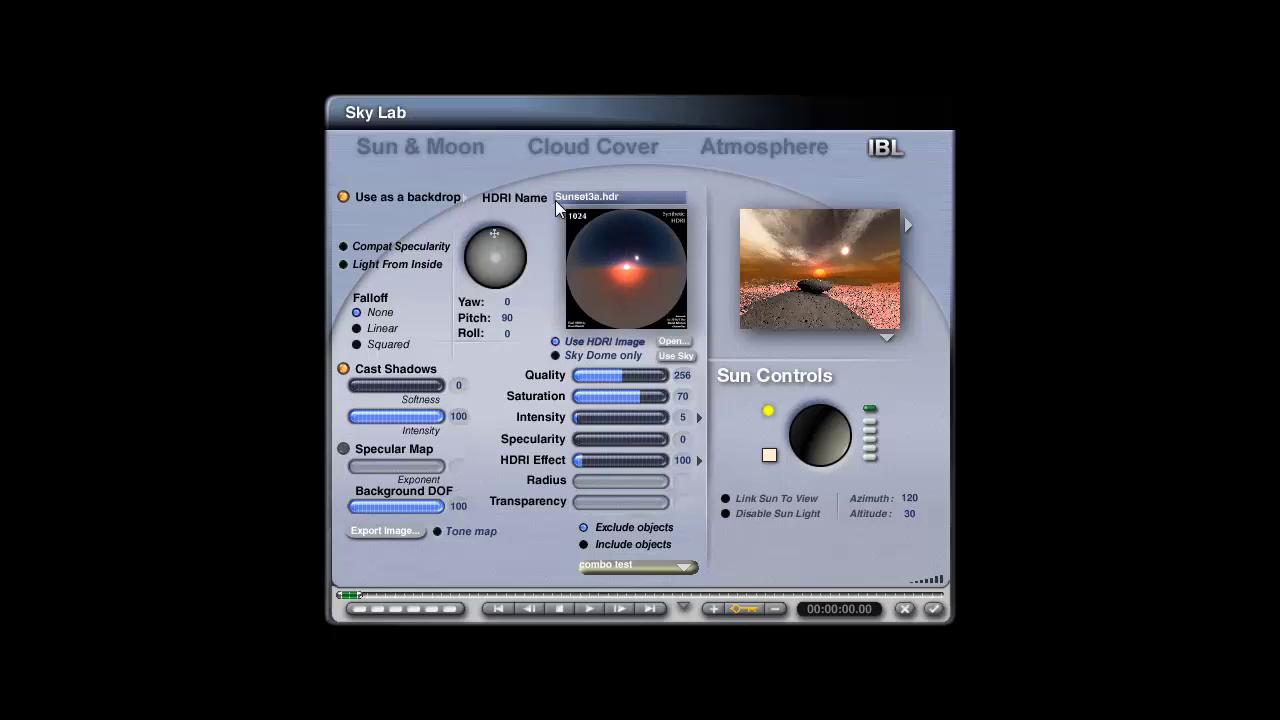
Try a higher Intensity and a stronger HDRI Effect, restoring them to 5 and 100
{"action": "left_click", "coordinate": [698, 417]}
{"action": "left_click_drag", "start_coordinate": [593, 419], "coordinate": [611, 419]}
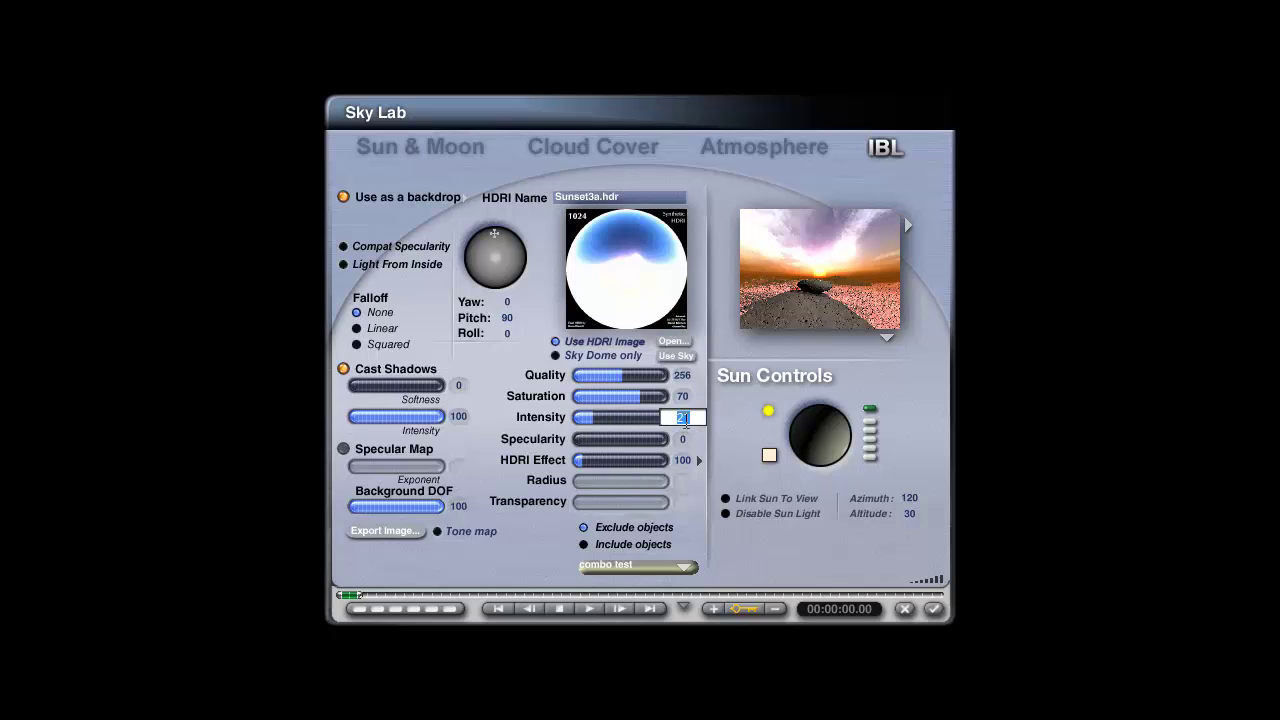
{"action": "key", "text": "Return"}
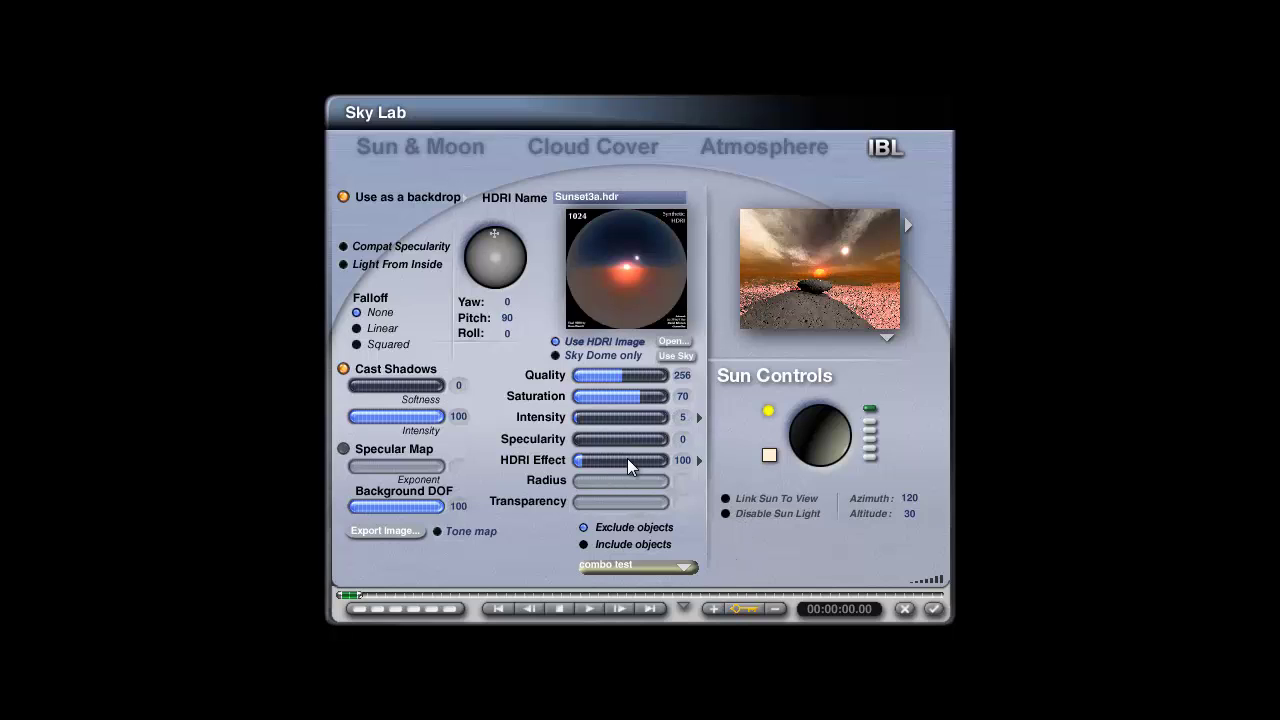
{"action": "left_click", "coordinate": [627, 459]}
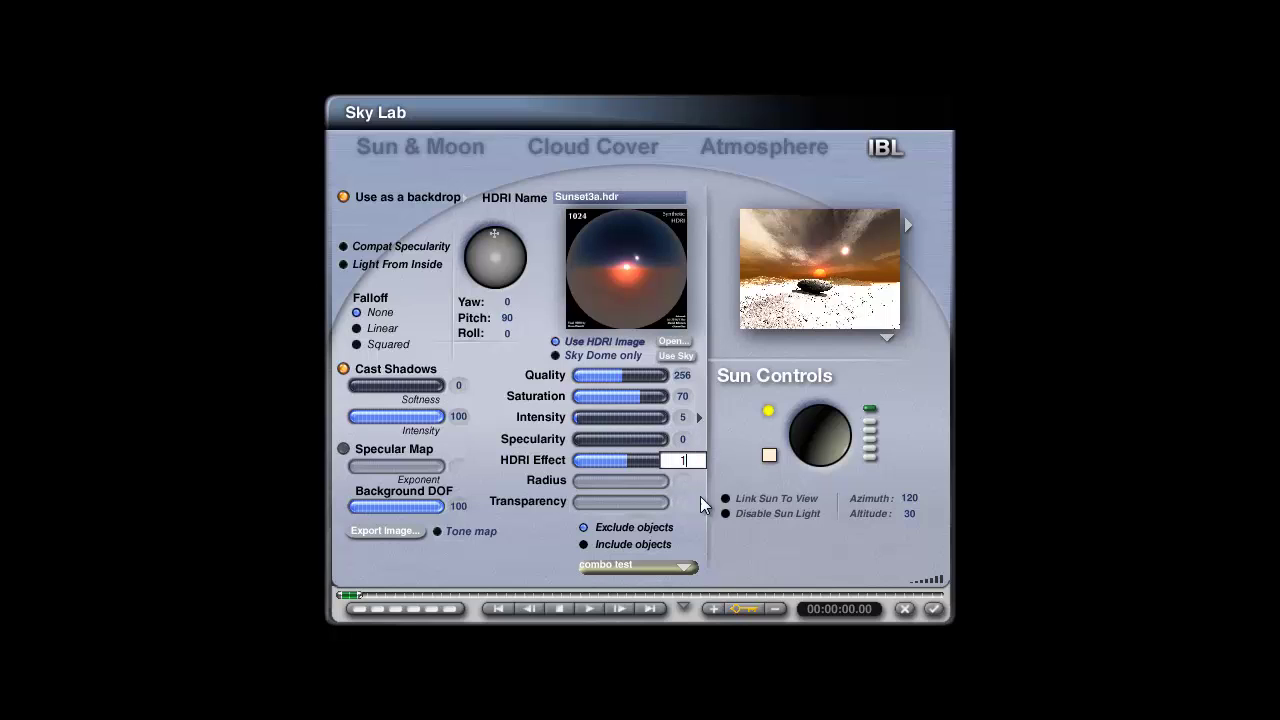
{"action": "type", "text": "100"}
{"action": "key", "text": "Return"}
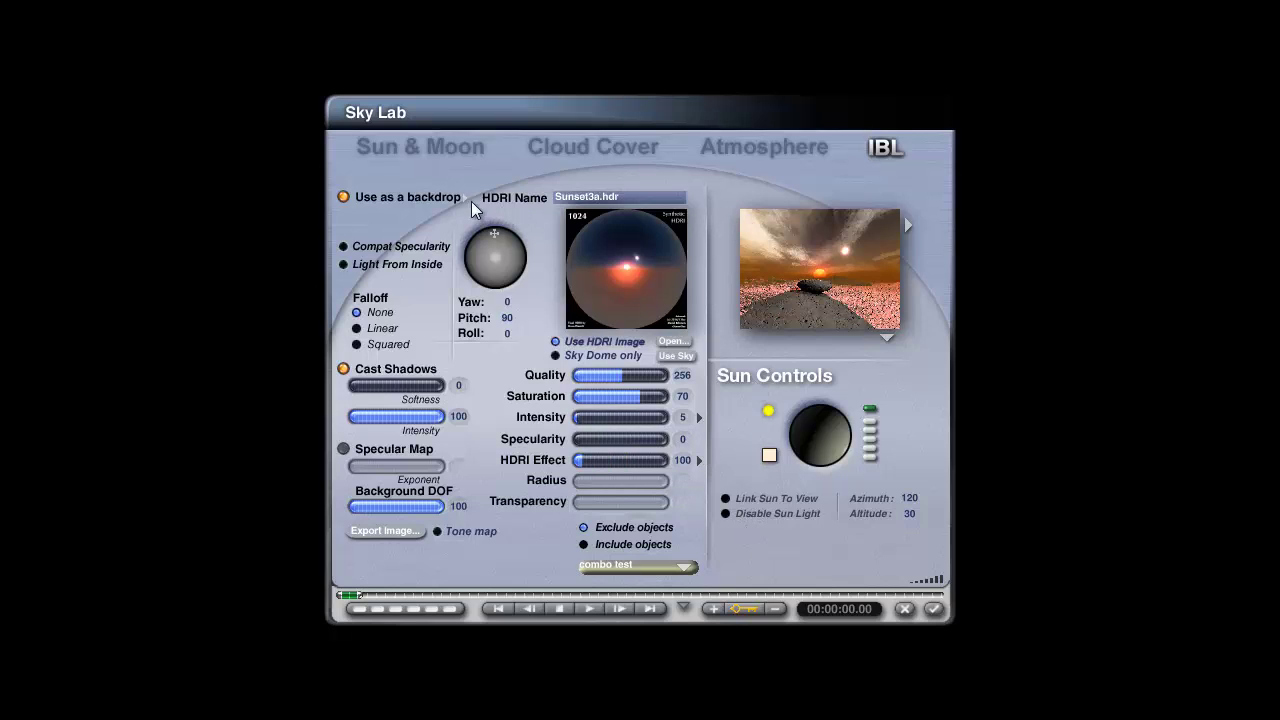
Apply the Sky Lab settings and render the landscape
{"action": "left_click", "coordinate": [934, 609]}
{"action": "key", "text": "ctrl+r"}
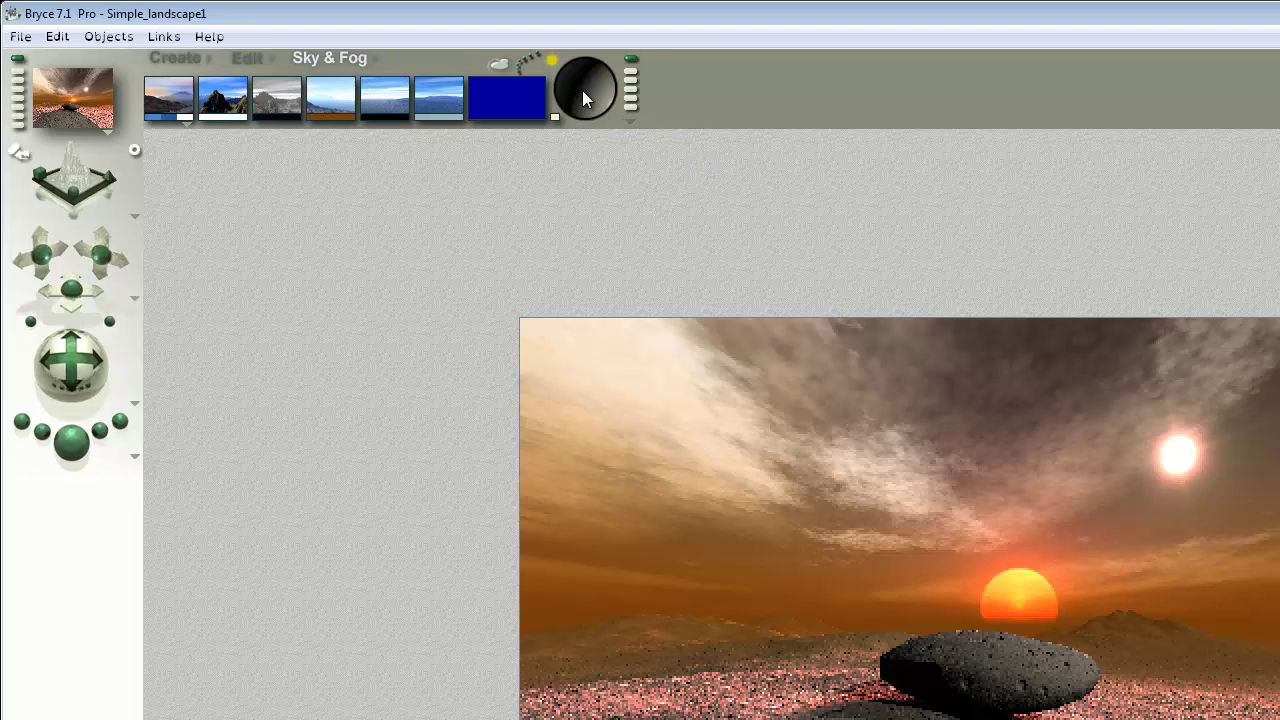
Align the scene's sun with the bright white light in the HDRI sky and test-render the landscape
{"action": "key", "text": "Escape"}
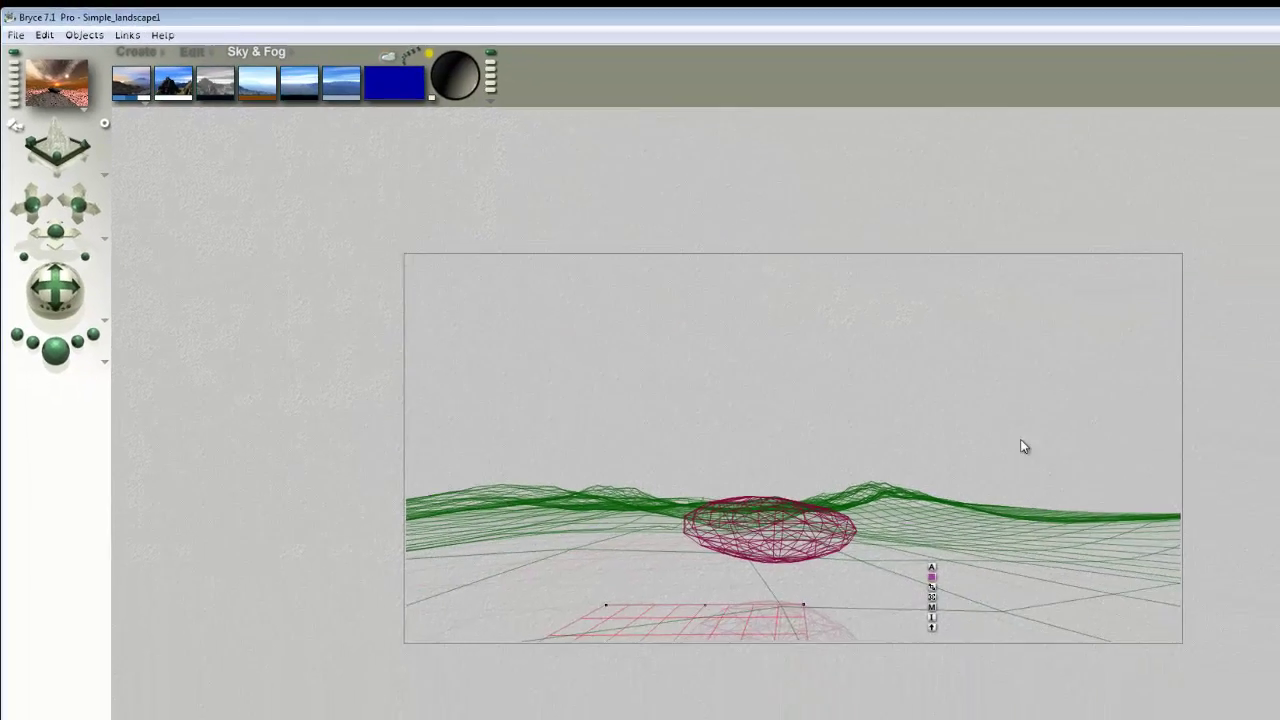
{"action": "key", "text": "Escape"}
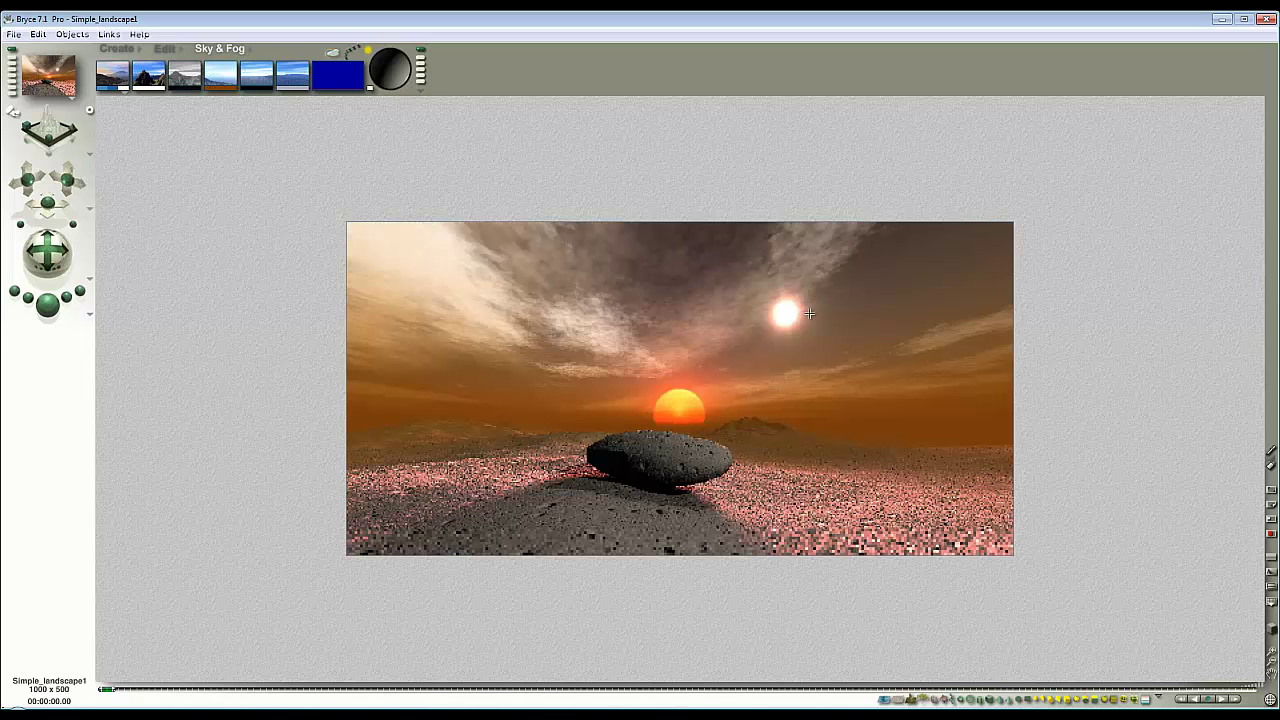
{"action": "key", "text": "Escape"}
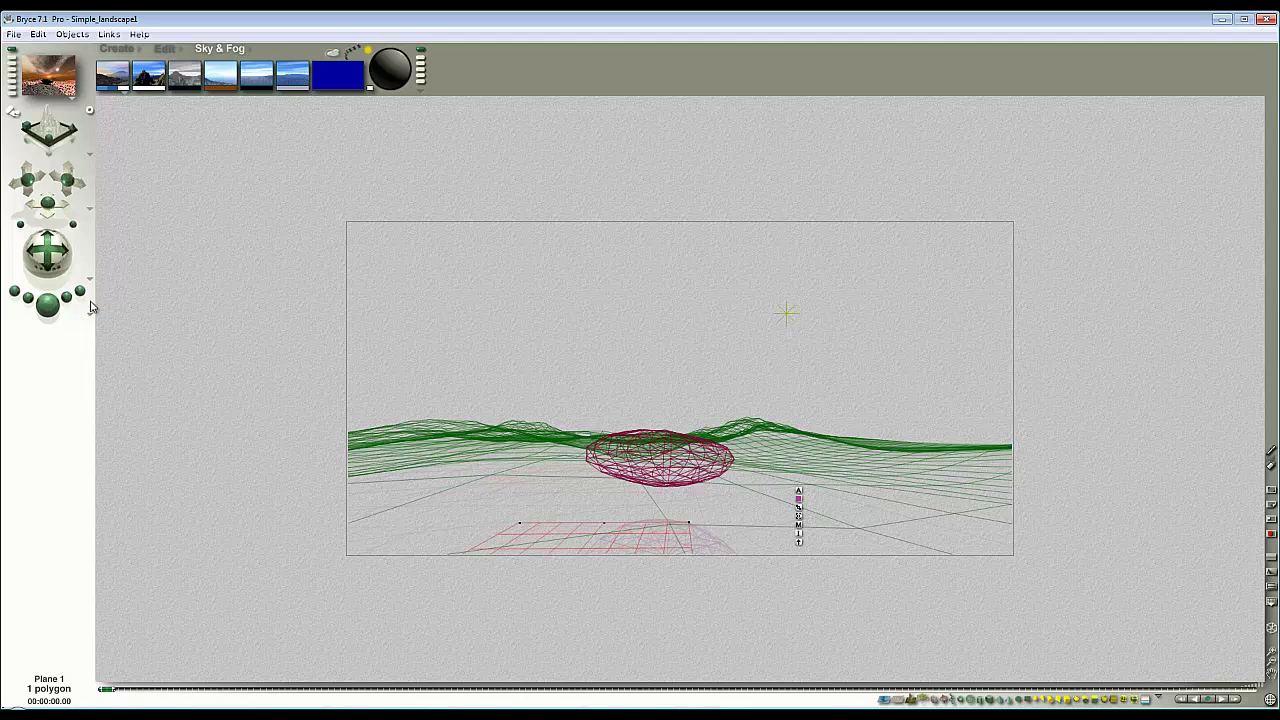
{"action": "left_click", "coordinate": [47, 305]}
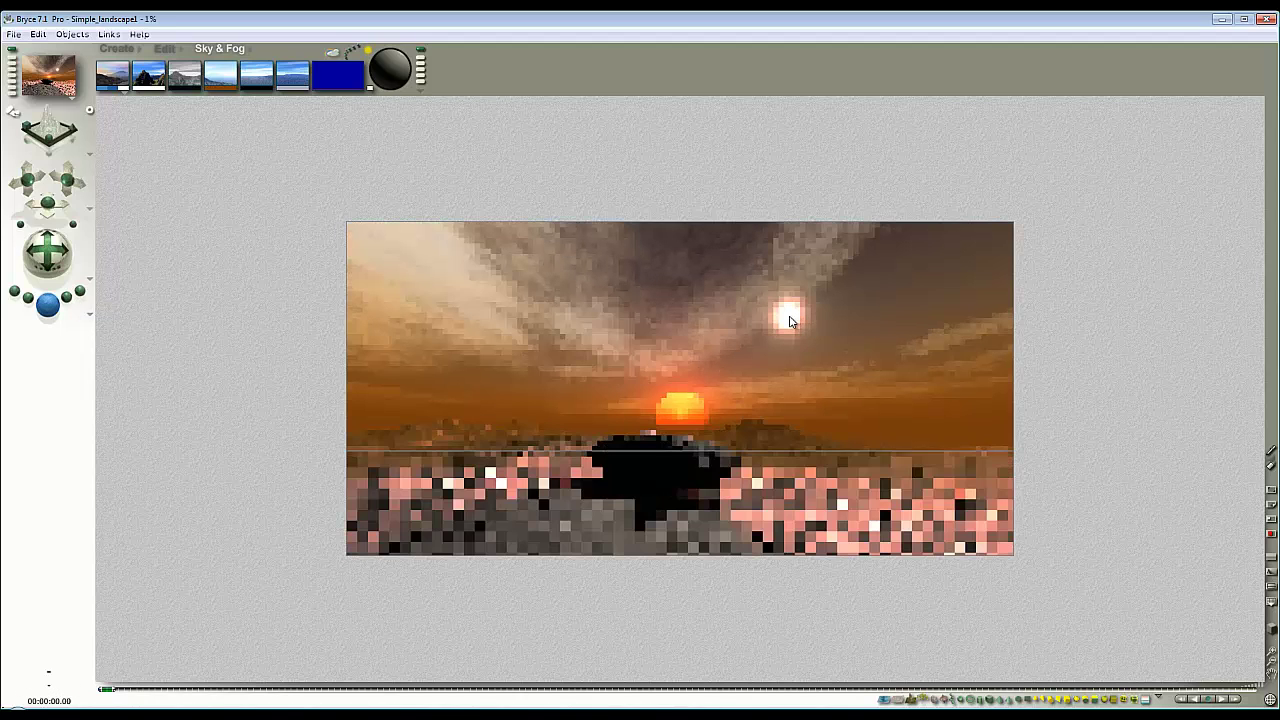
{"action": "key", "text": "Escape"}
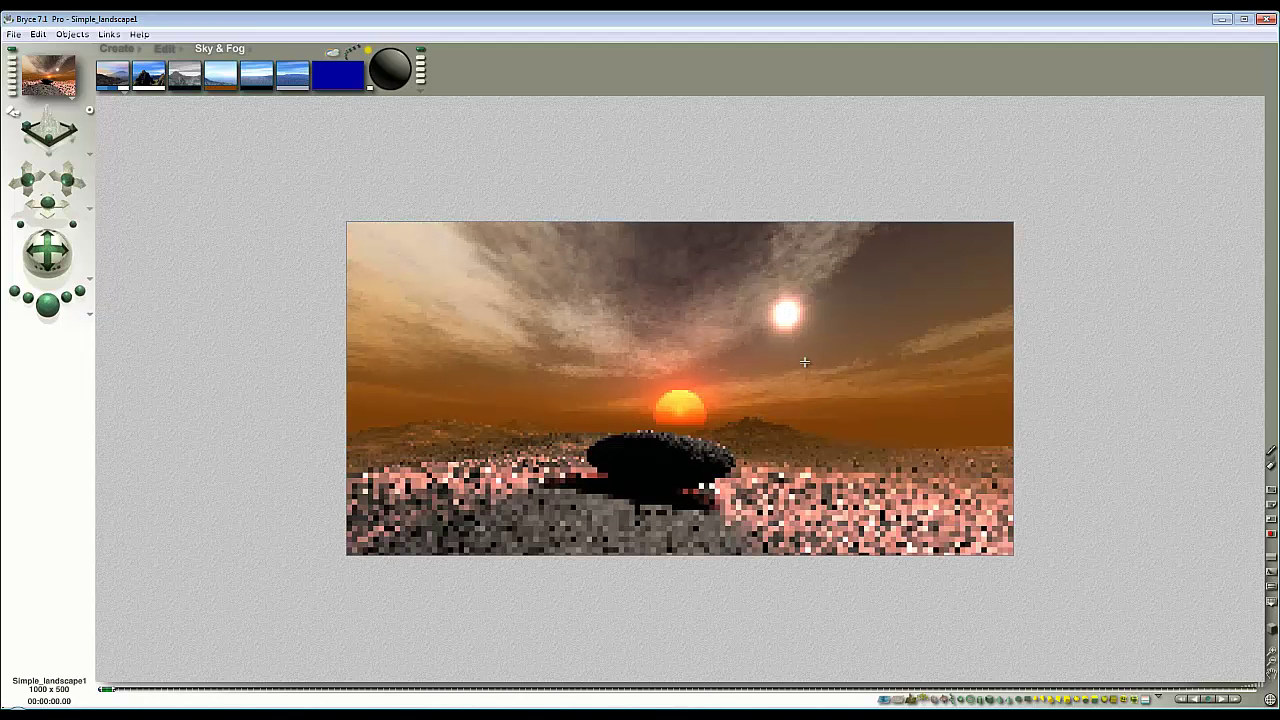
Enable Sun/Moon Visible in the Sky Lab's Sun & Moon settings, apply it and render the landscape
{"action": "left_click", "coordinate": [332, 57]}
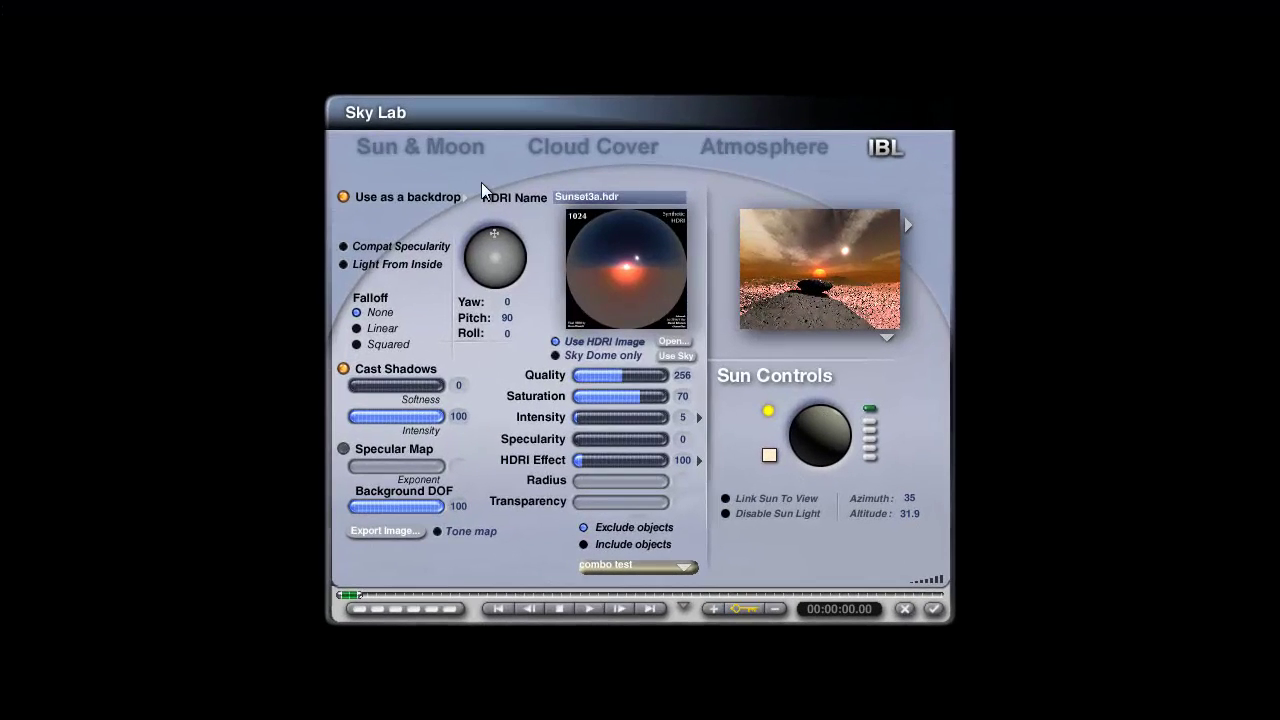
{"action": "left_click", "coordinate": [540, 189]}
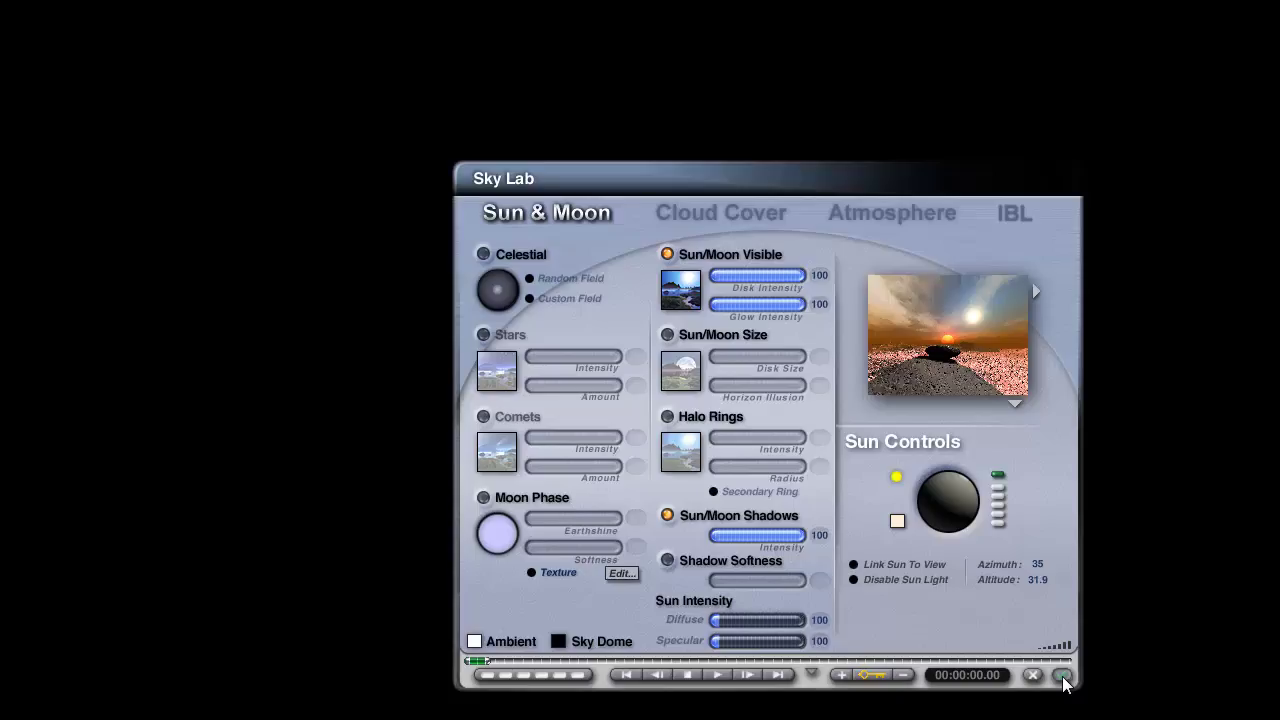
{"action": "left_click", "coordinate": [933, 610]}
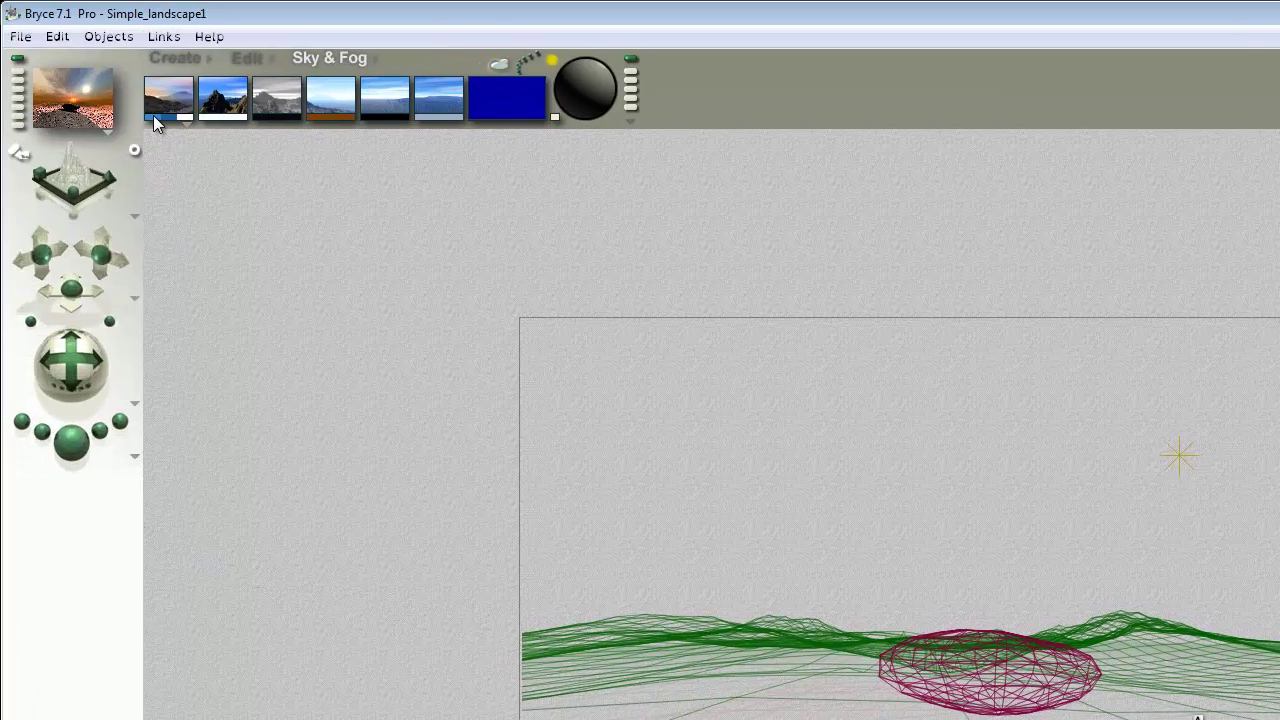
{"action": "left_click", "coordinate": [72, 440]}
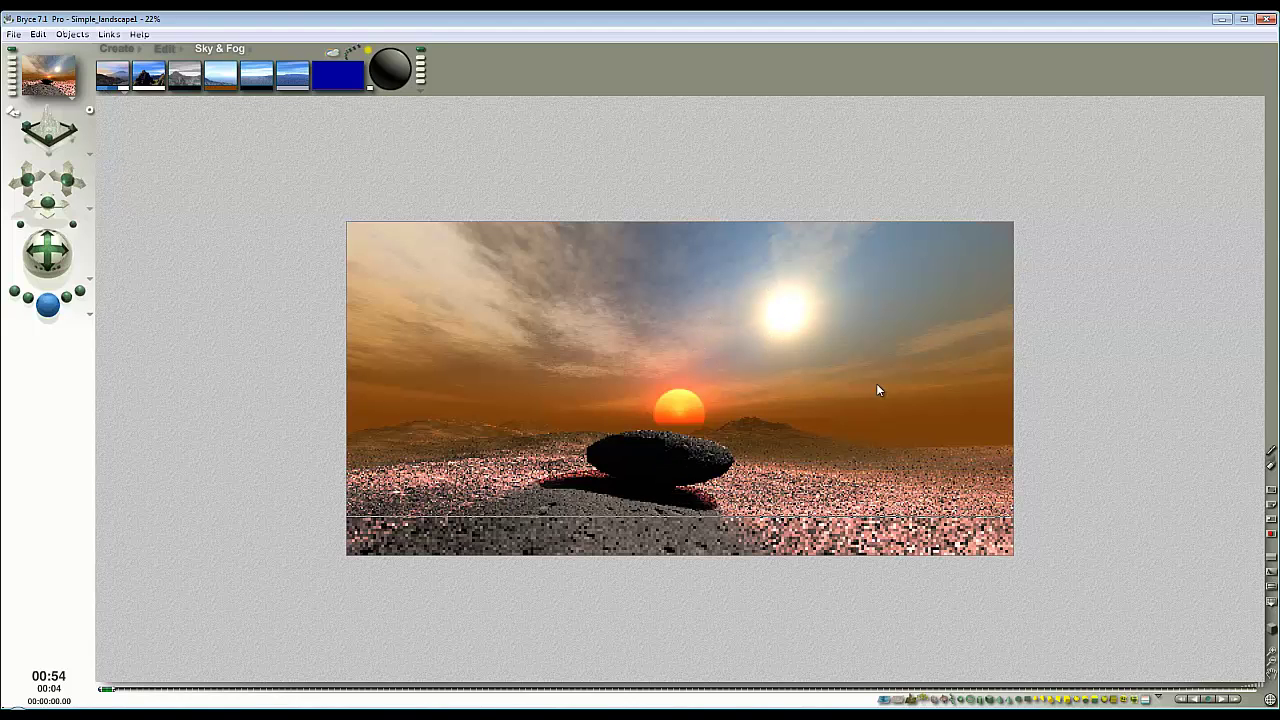
{"action": "key", "text": "Escape"}
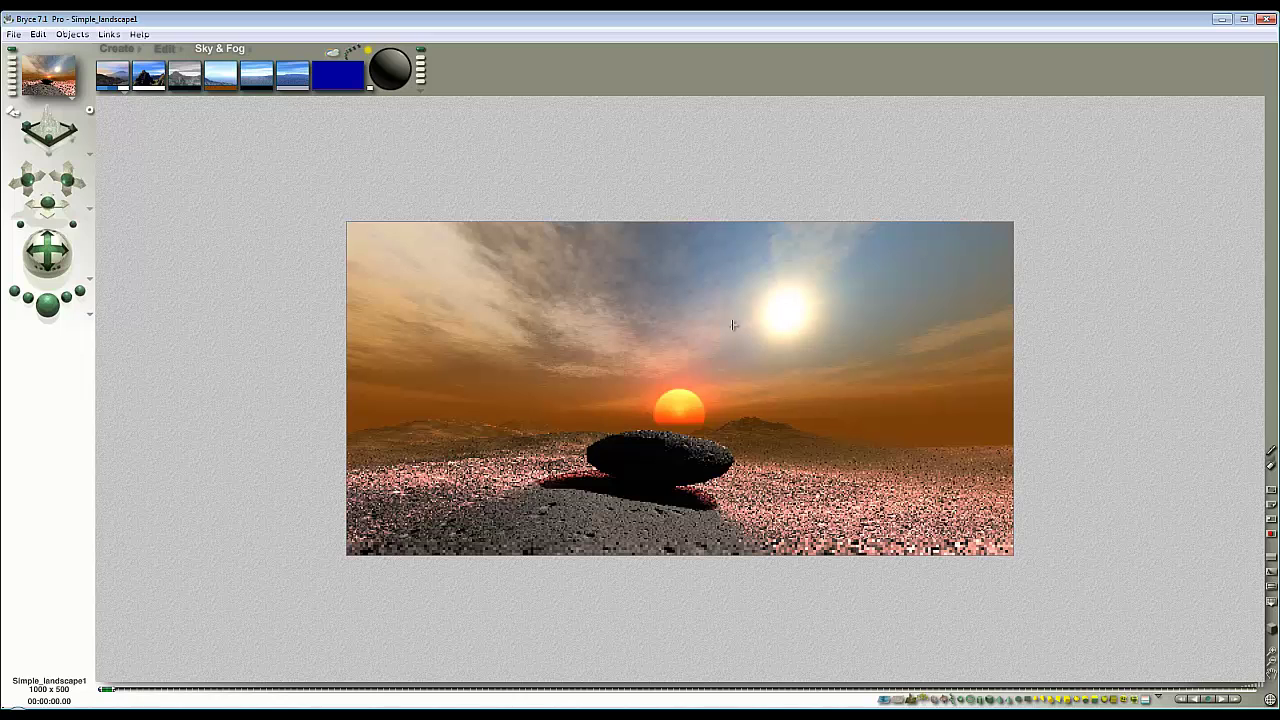
Enable Use sky color for the HDRI backdrop in the IBL settings, apply it and render the landscape
{"action": "left_click", "coordinate": [333, 51]}
{"action": "left_click", "coordinate": [847, 181]}
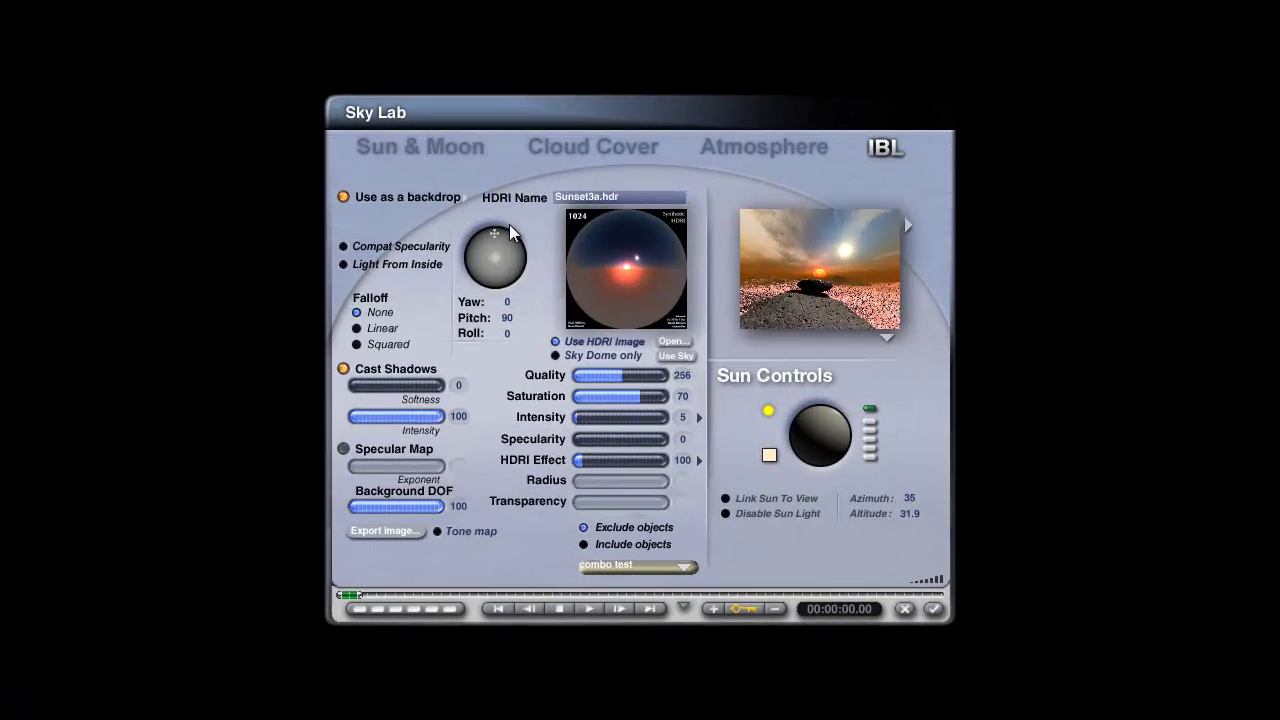
{"action": "left_click", "coordinate": [466, 197]}
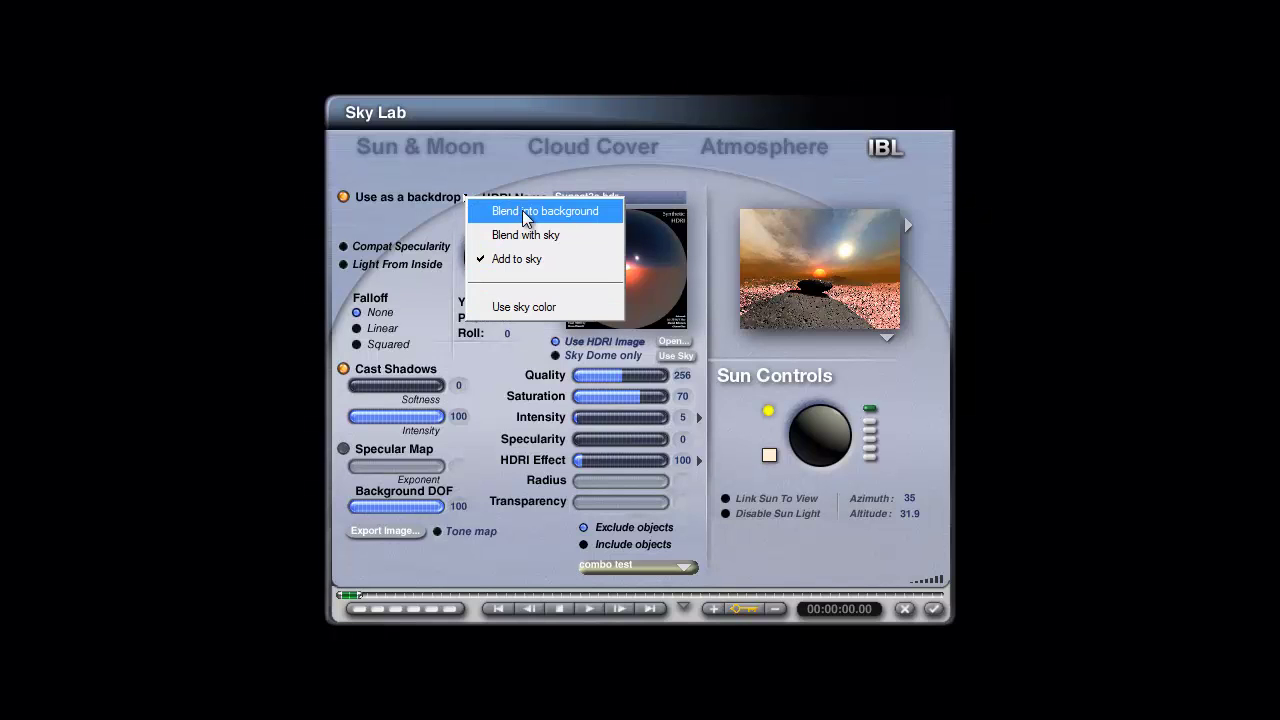
{"action": "left_click", "coordinate": [535, 308]}
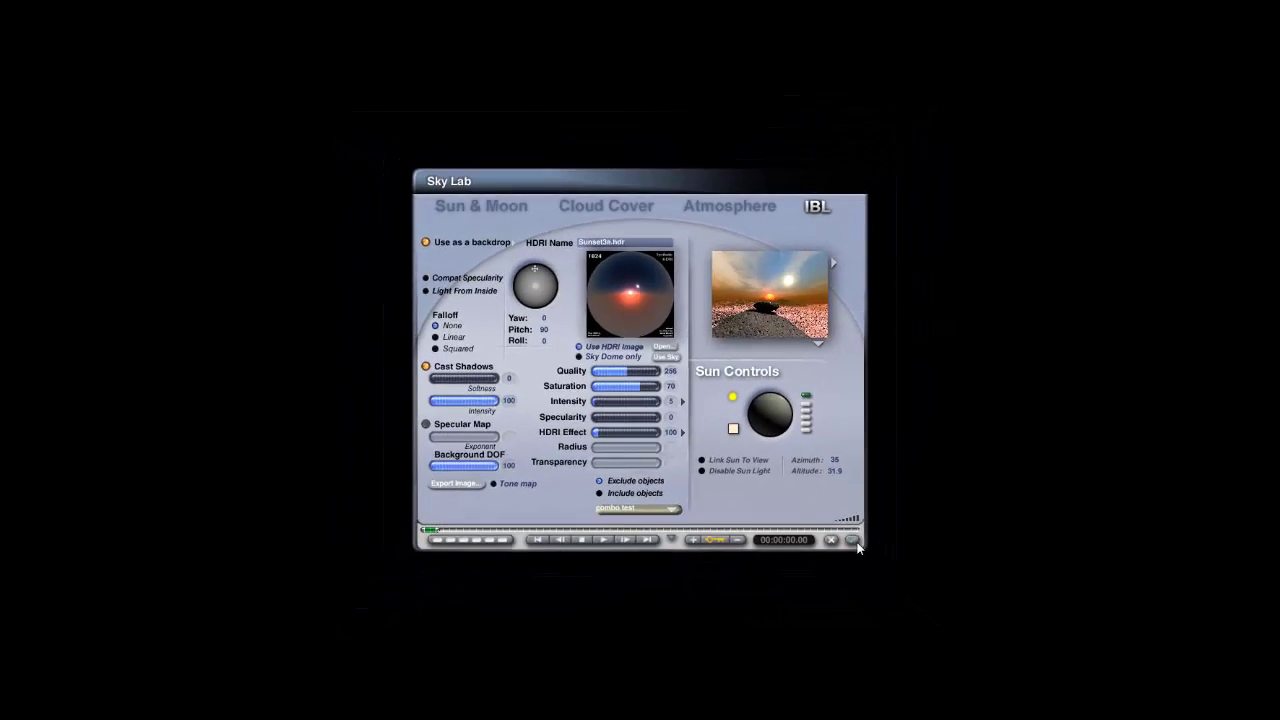
{"action": "left_click", "coordinate": [853, 541]}
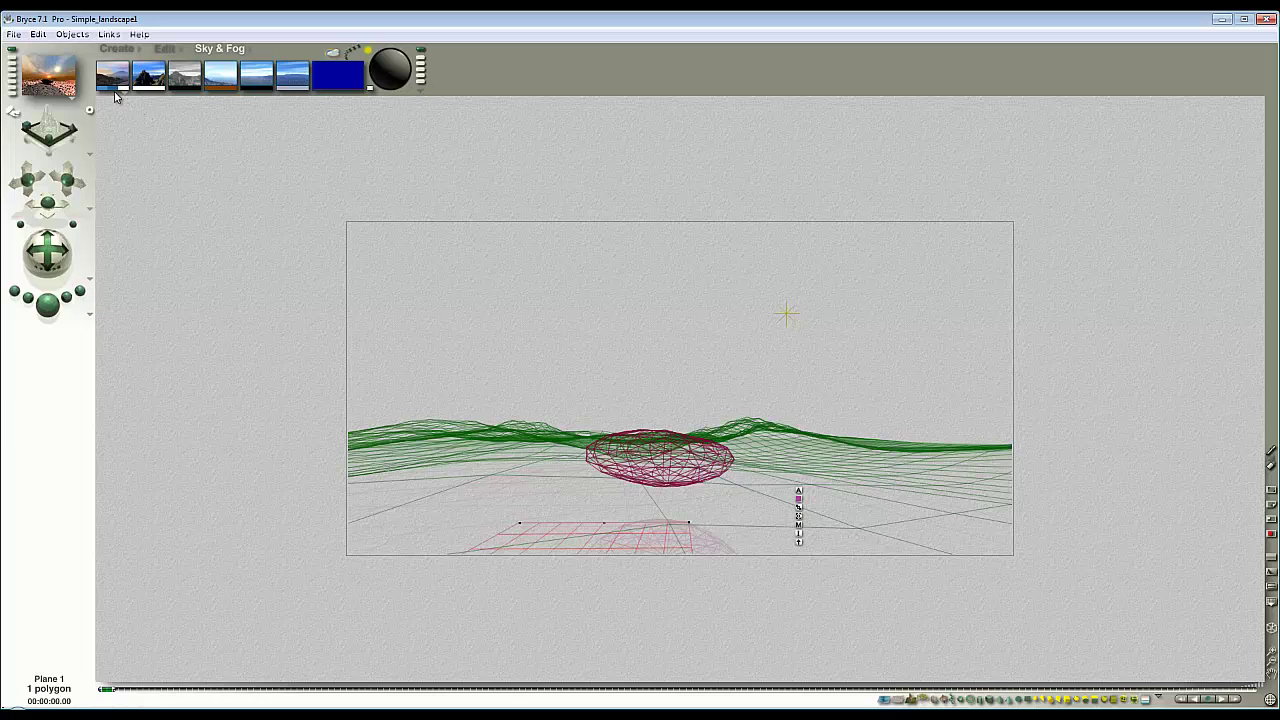
{"action": "left_click", "coordinate": [55, 310]}
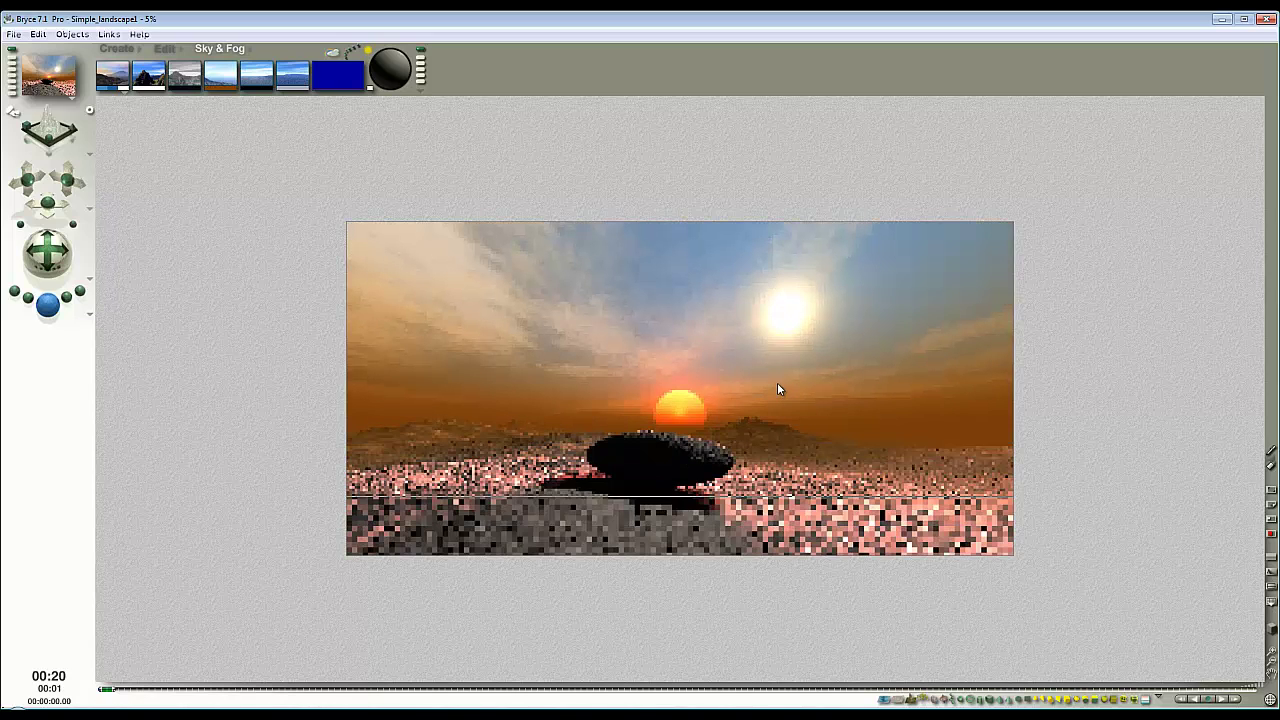
Switch the HDRI backdrop's blending option in the IBL settings to Blend with sky
{"action": "left_click", "coordinate": [340, 51]}
{"action": "left_click", "coordinate": [496, 225]}
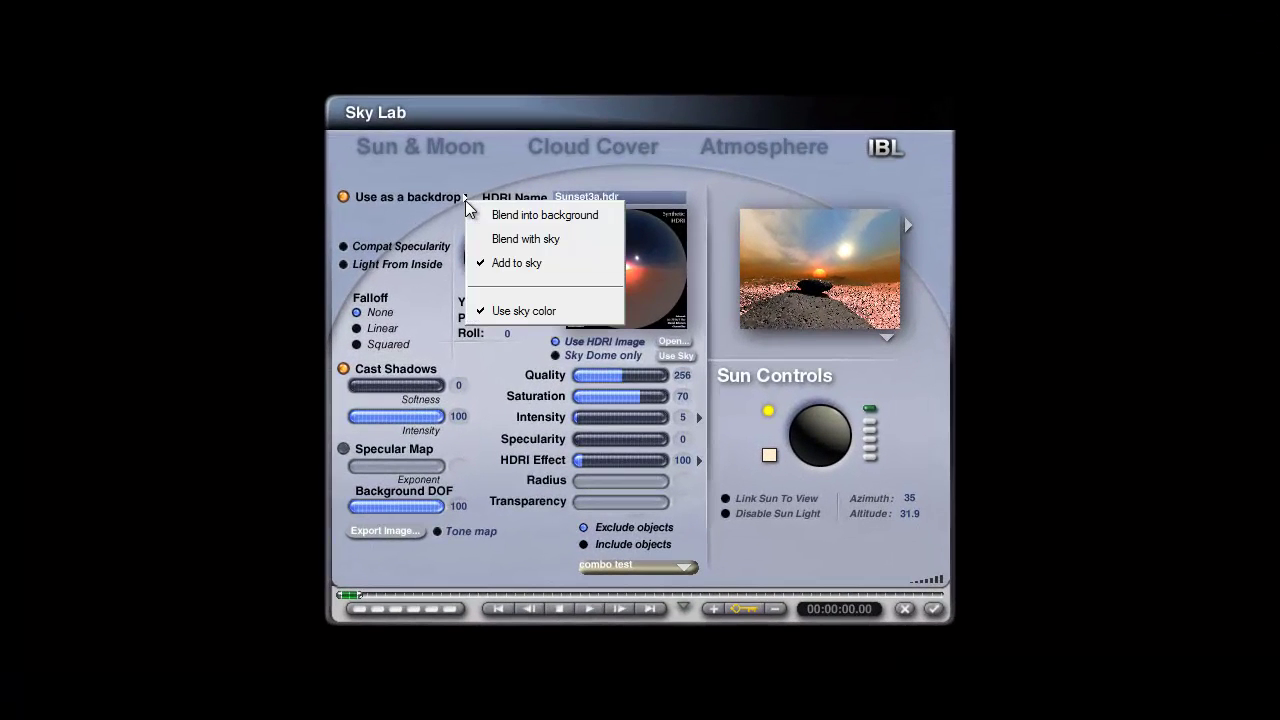
{"action": "left_click", "coordinate": [511, 241]}
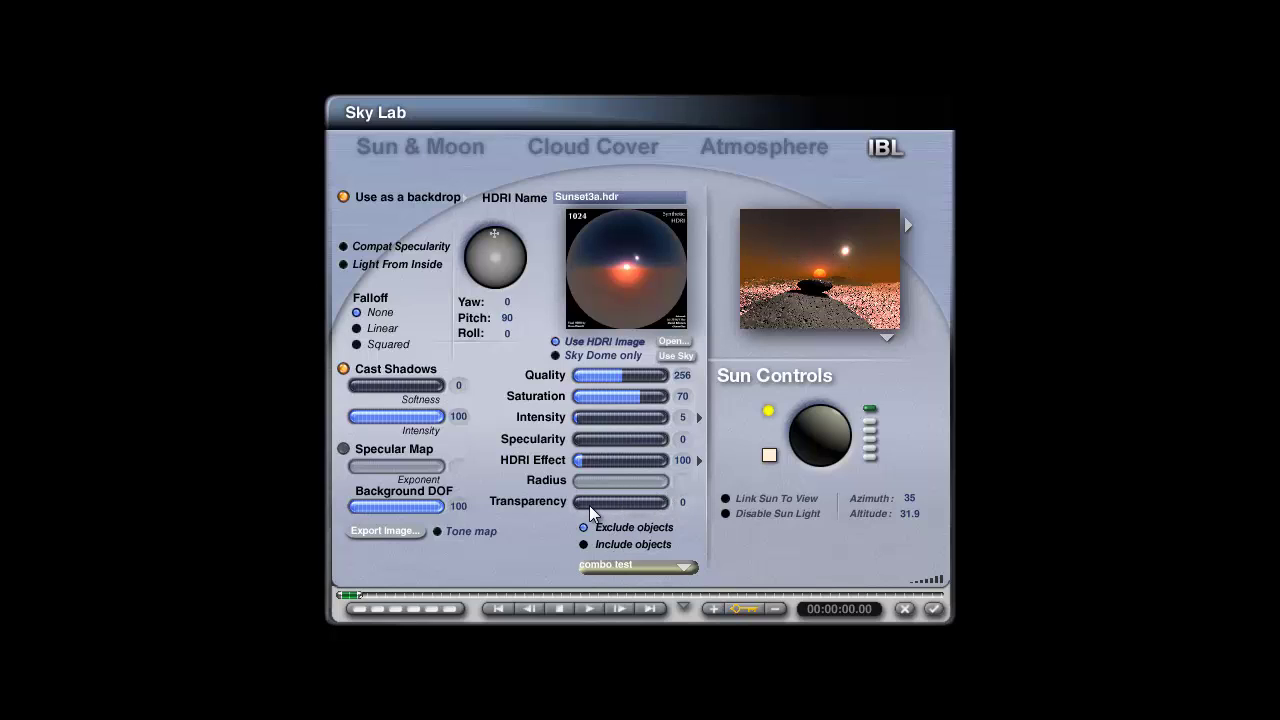
Try several Transparency values for the sky-blended backdrop, settle on 69, and render the landscape
{"action": "left_click_drag", "start_coordinate": [589, 505], "coordinate": [594, 505]}
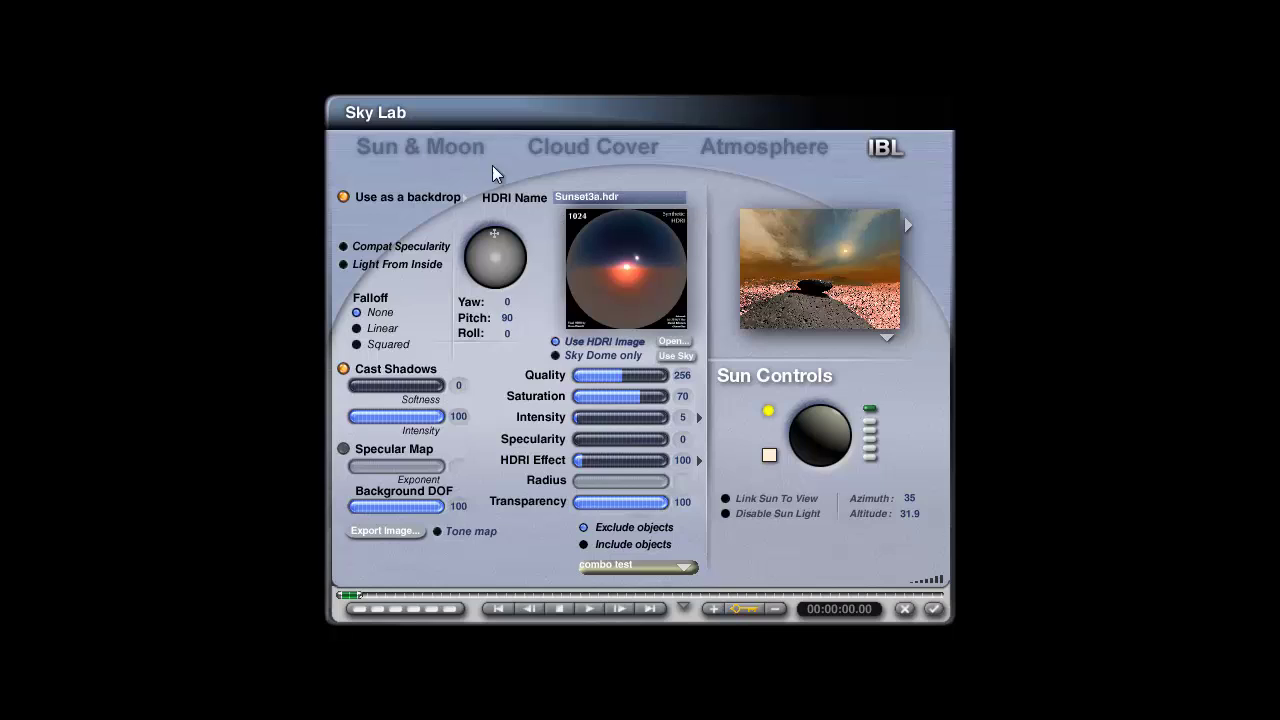
{"action": "left_click", "coordinate": [621, 502]}
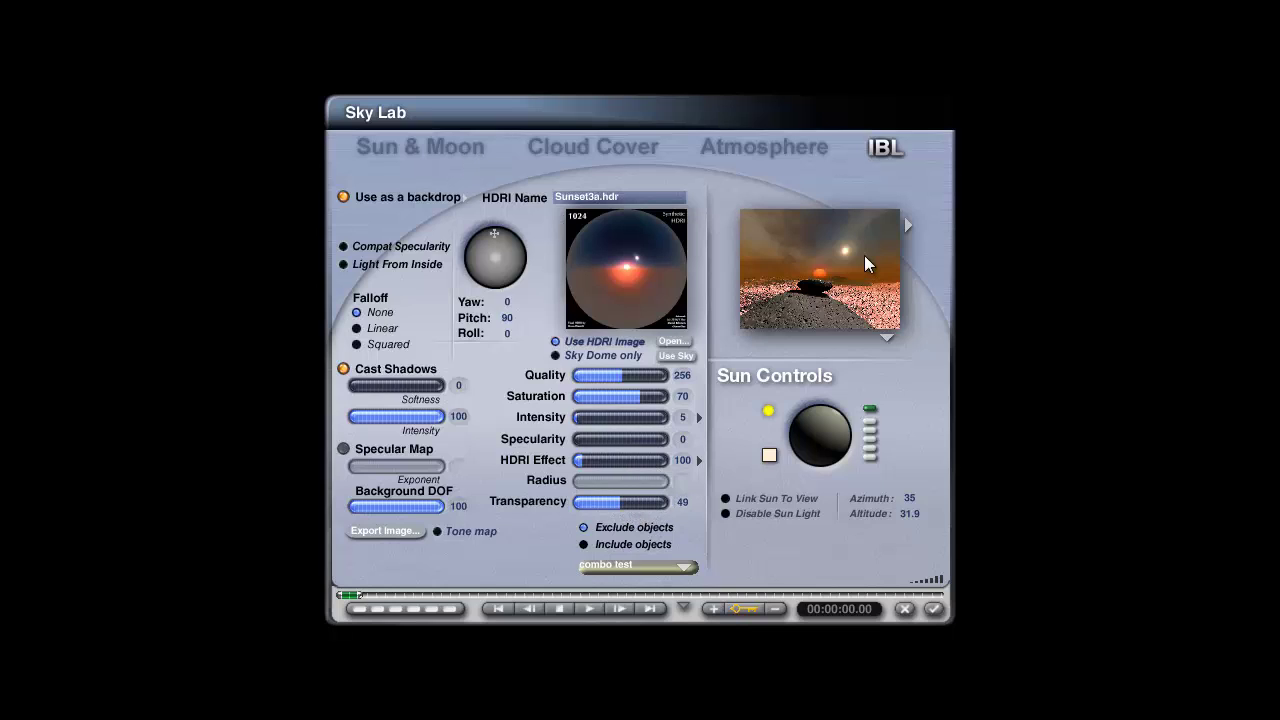
{"action": "left_click", "coordinate": [629, 504]}
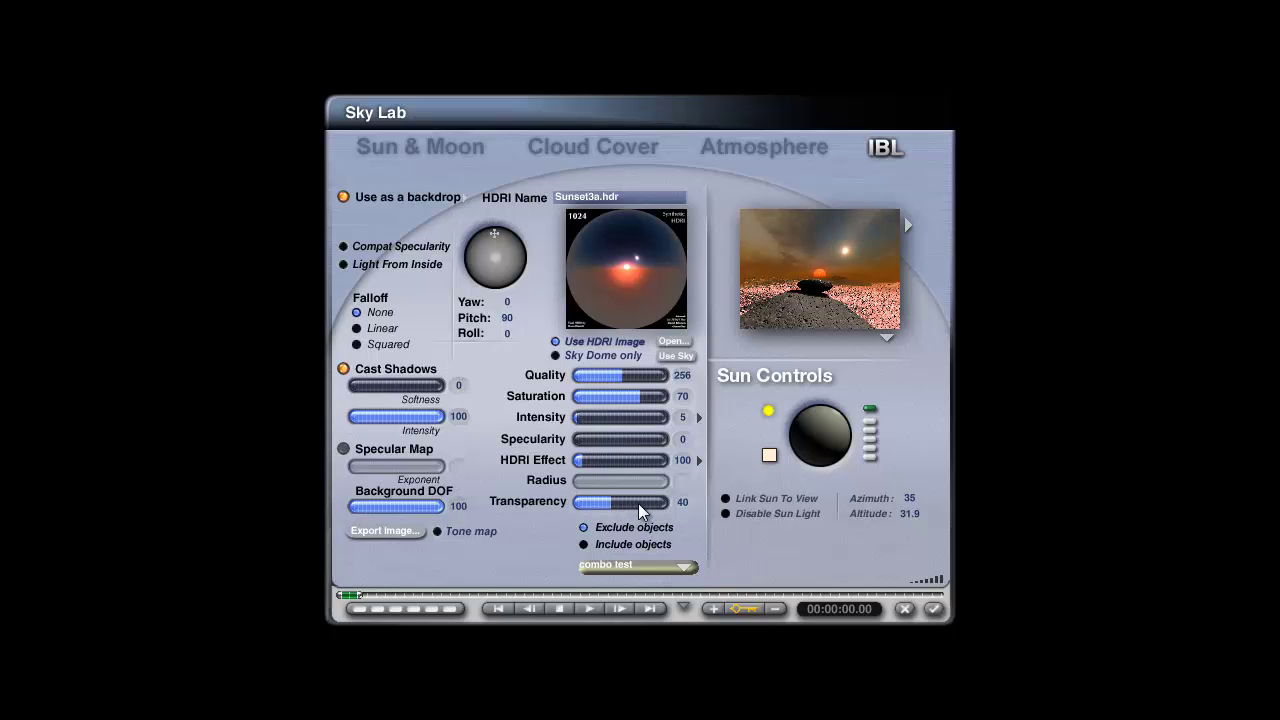
{"action": "left_click", "coordinate": [638, 503]}
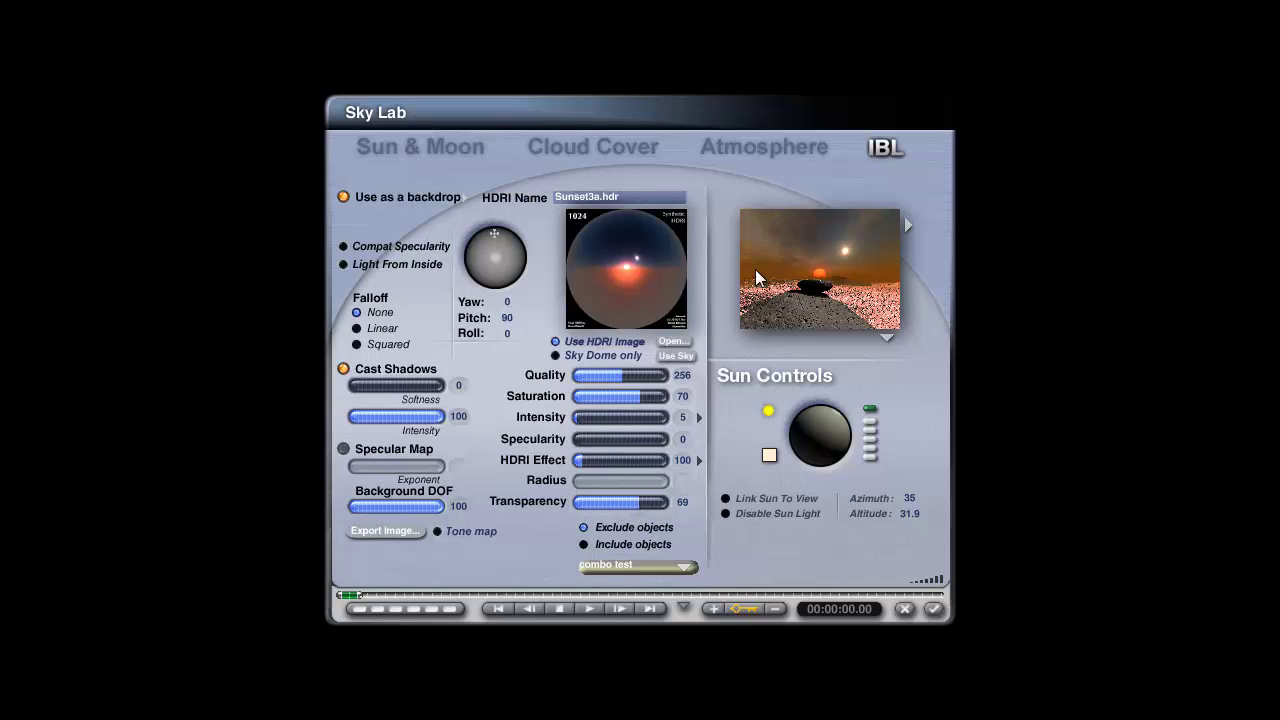
{"action": "left_click", "coordinate": [931, 609]}
{"action": "key", "text": "ctrl+r"}
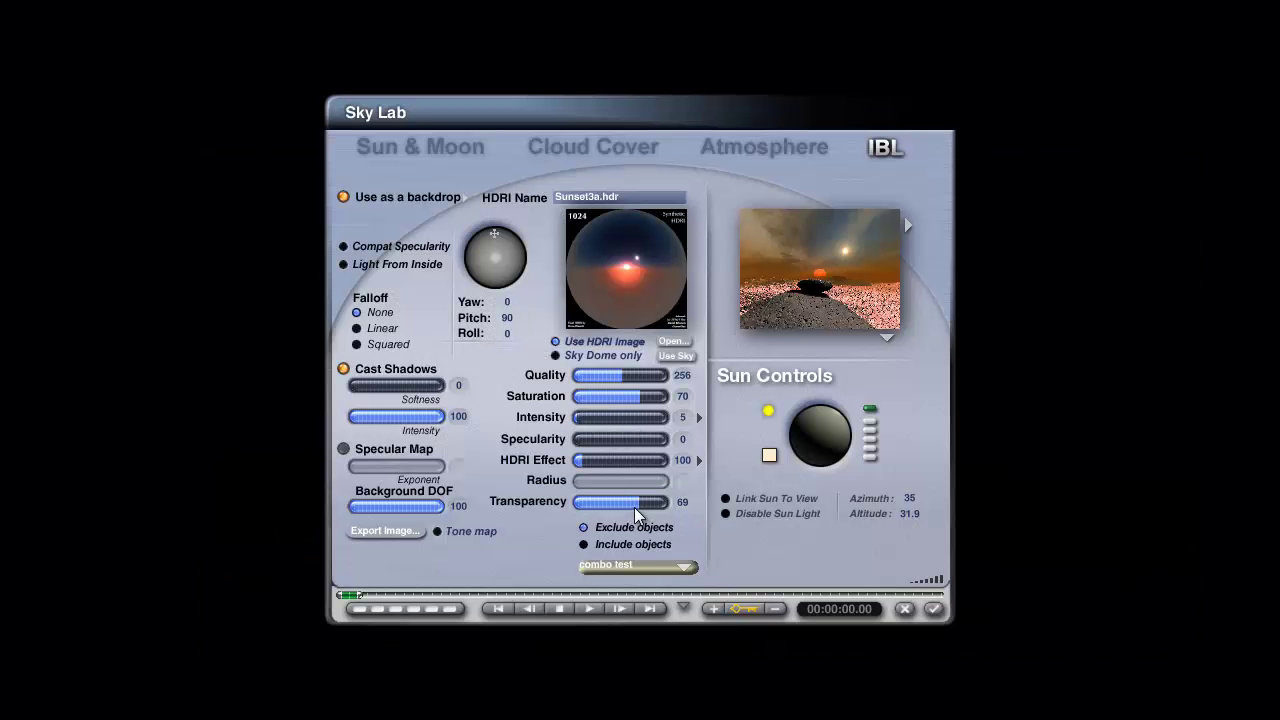
Lower the backdrop's Transparency to 1 and switch its blending option to Blend into background
{"action": "left_click_drag", "start_coordinate": [634, 507], "coordinate": [632, 507]}
{"action": "left_click", "coordinate": [464, 197]}
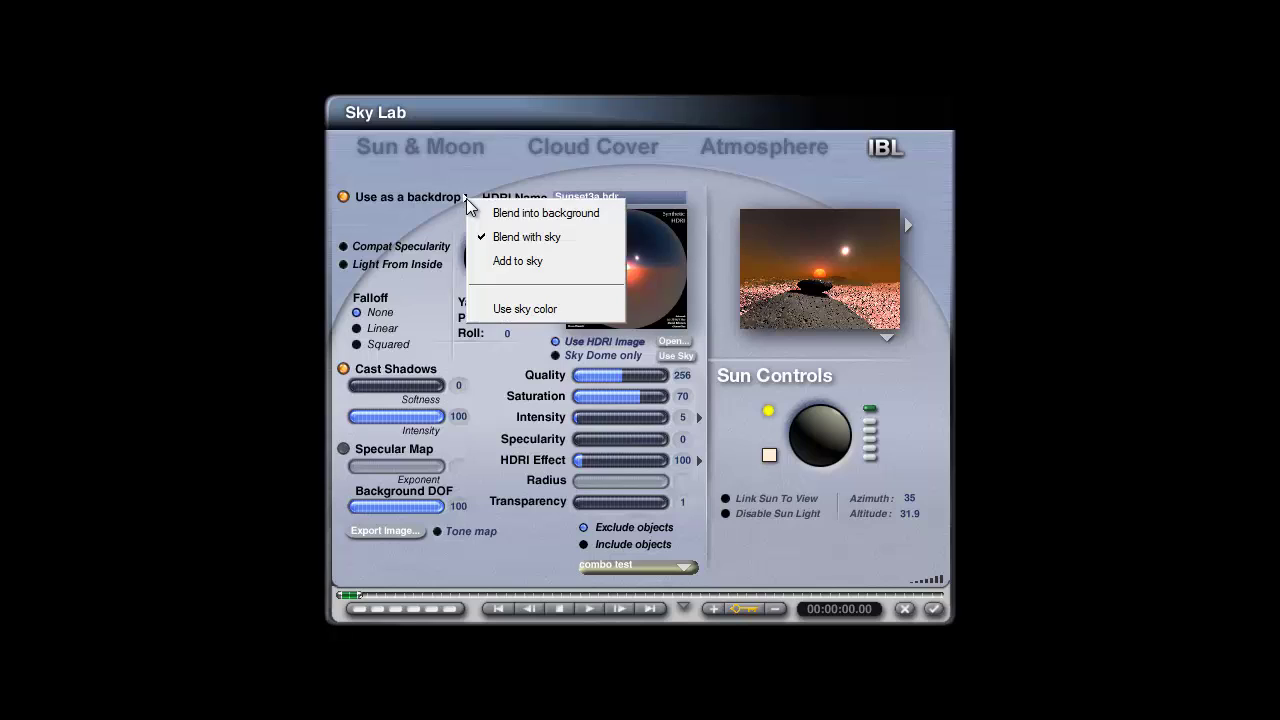
{"action": "left_click", "coordinate": [514, 213]}
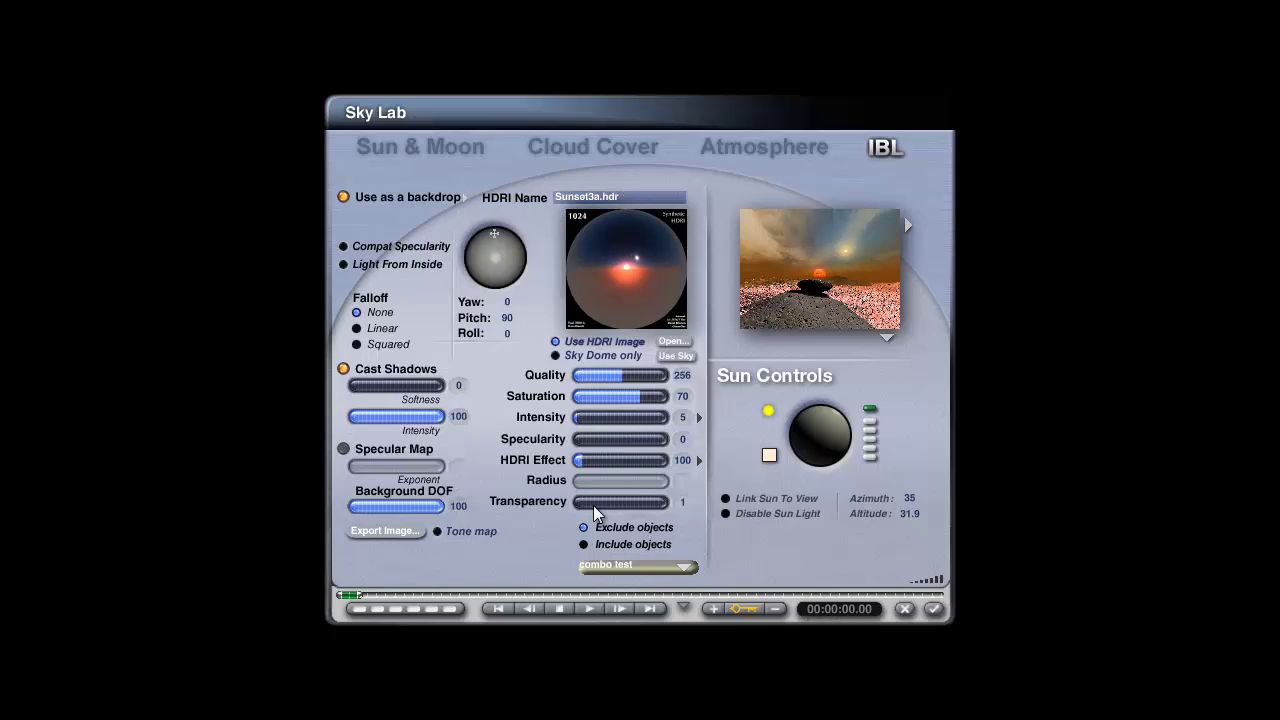
Try the background-blended backdrop's Transparency at 100 and 15, set it to 0, and render the landscape
{"action": "left_click_drag", "start_coordinate": [652, 507], "coordinate": [715, 459]}
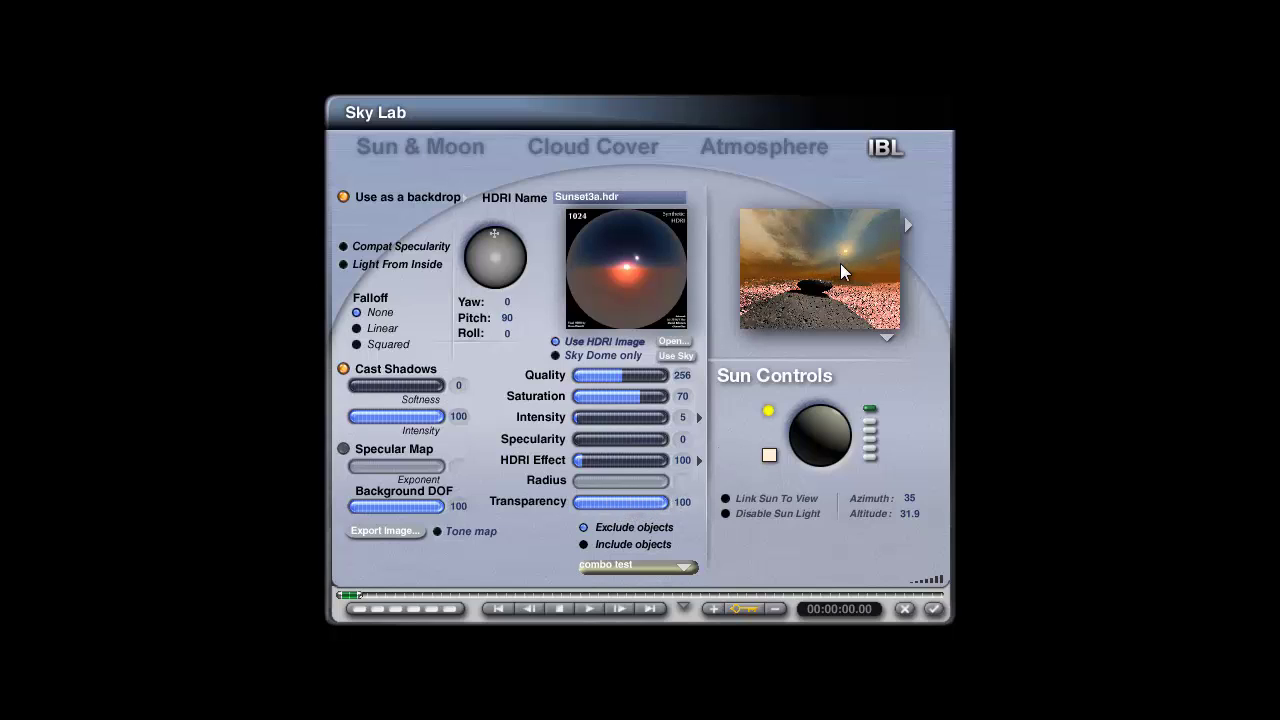
{"action": "left_click_drag", "start_coordinate": [665, 504], "coordinate": [605, 504]}
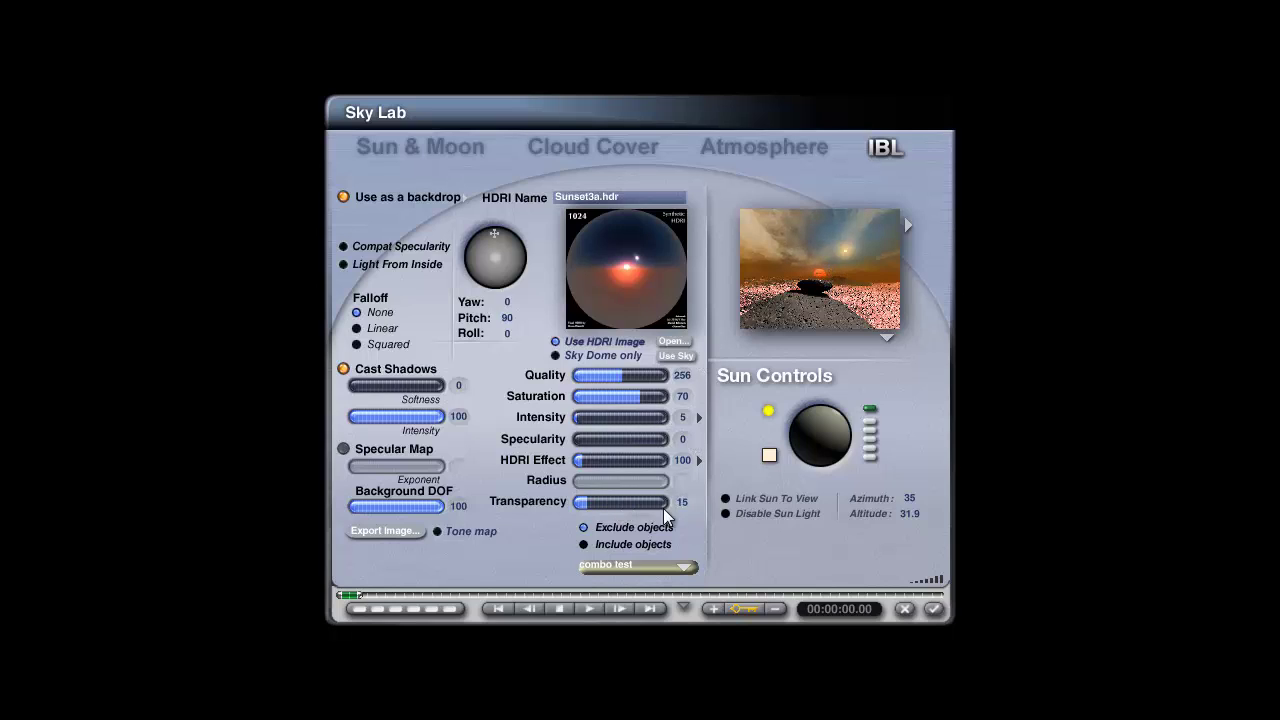
{"action": "left_click_drag", "start_coordinate": [612, 504], "coordinate": [592, 505]}
{"action": "left_click", "coordinate": [934, 609]}
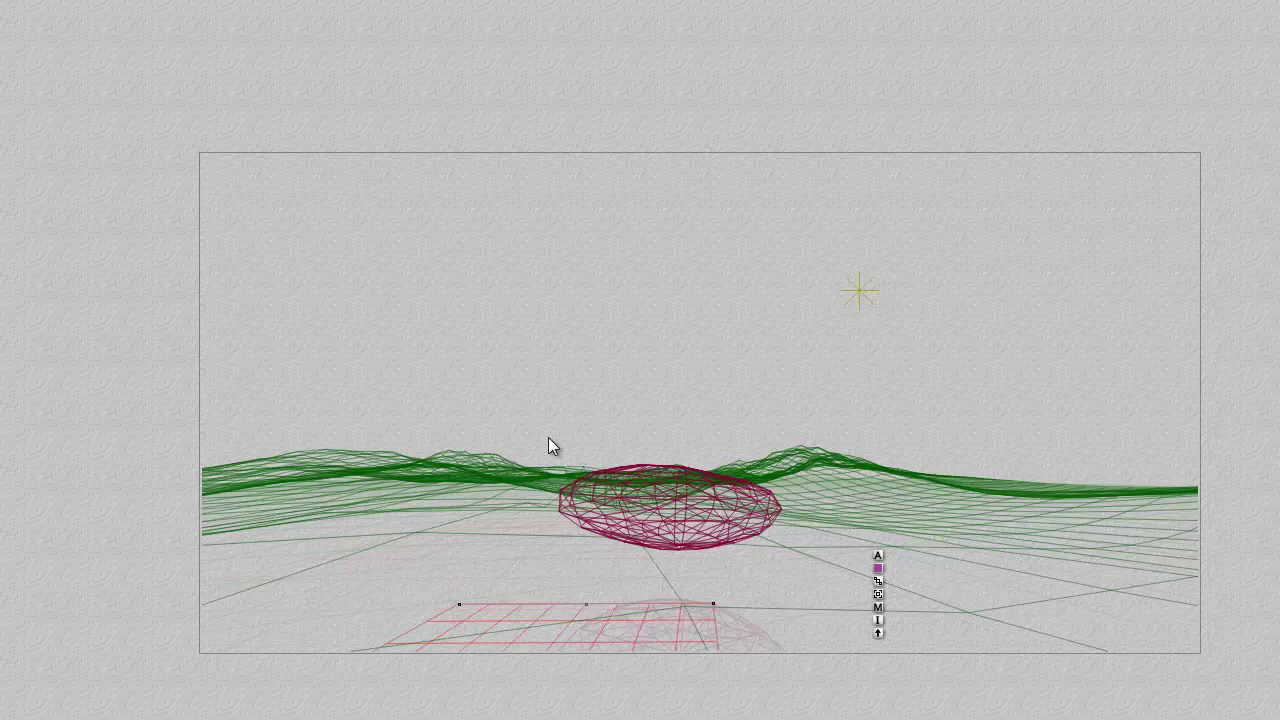
{"action": "key", "text": "ctrl+r"}
Render the area around the orange setting sun, zoom the view in on it and render again
{"action": "left_click_drag", "start_coordinate": [751, 466], "coordinate": [650, 387]}
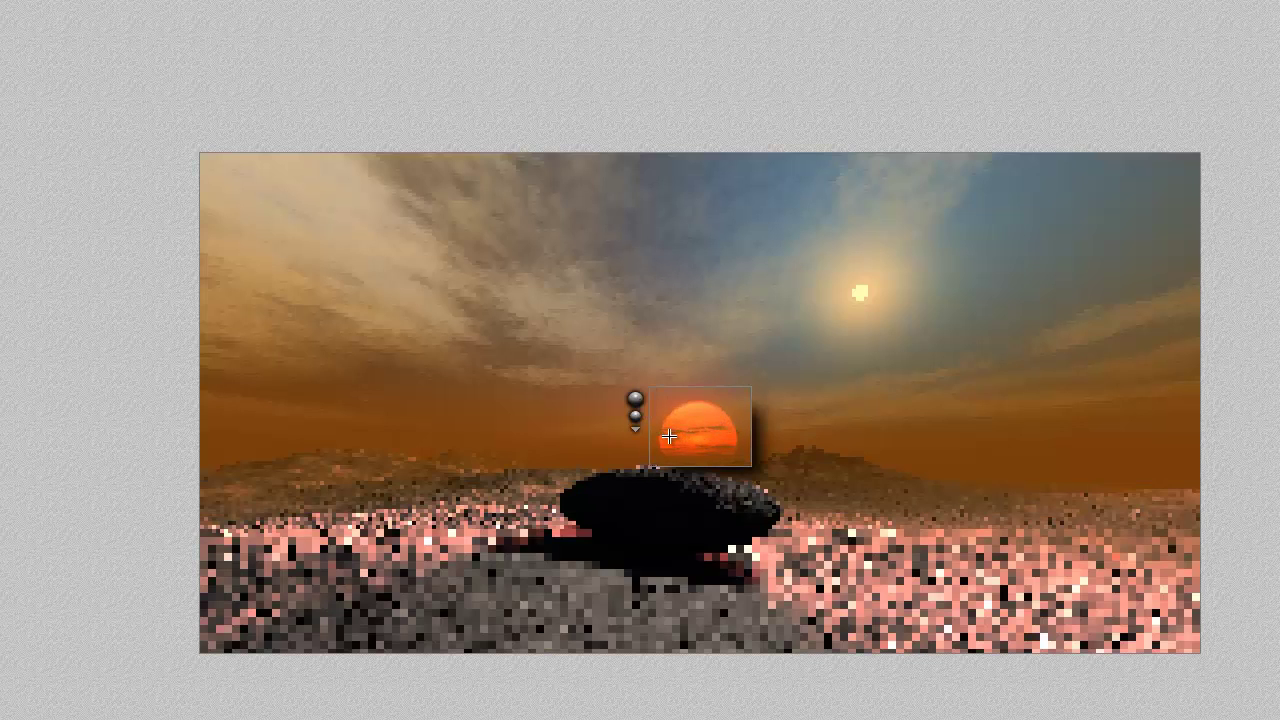
{"action": "left_click_drag", "start_coordinate": [809, 506], "coordinate": [598, 383]}
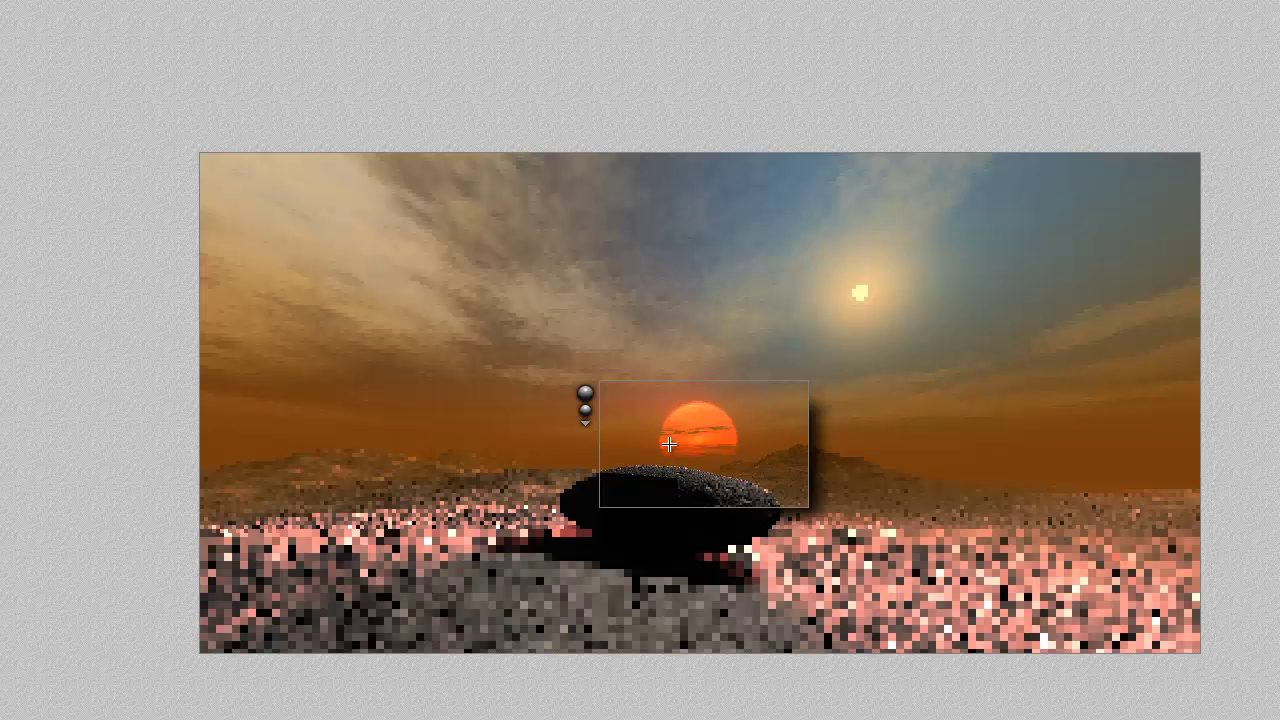
{"action": "scroll", "coordinate": [700, 403], "scroll_direction": "up", "scroll_amount": 5}
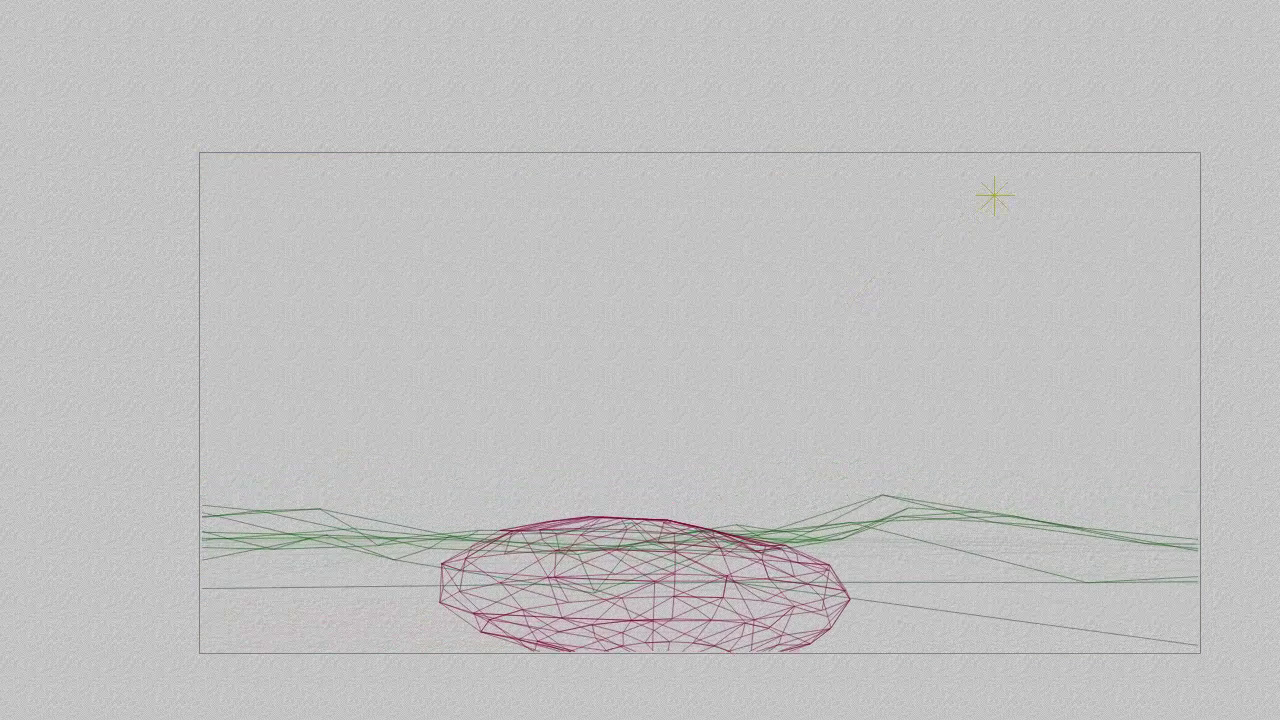
{"action": "key", "text": "ctrl+r"}
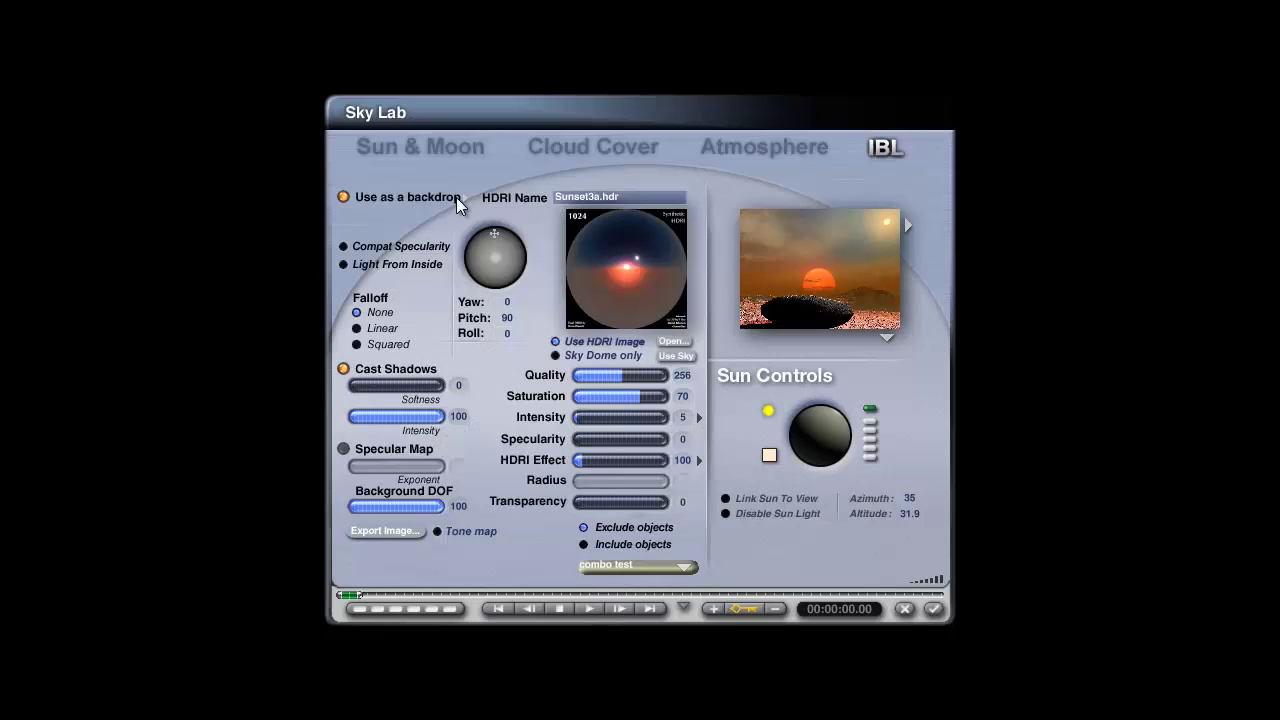
Switch the HDRI backdrop to Blend with sky, set its Transparency to 50 and apply the settings
{"action": "left_click", "coordinate": [467, 197]}
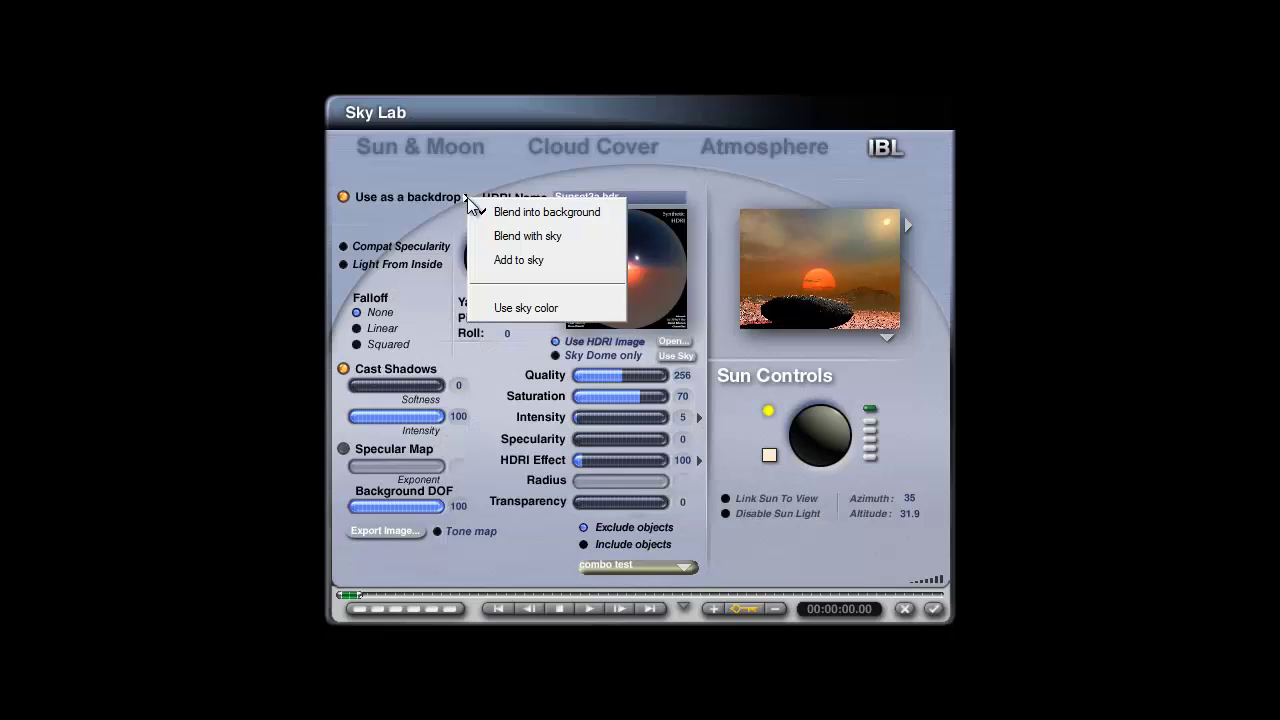
{"action": "left_click", "coordinate": [507, 238]}
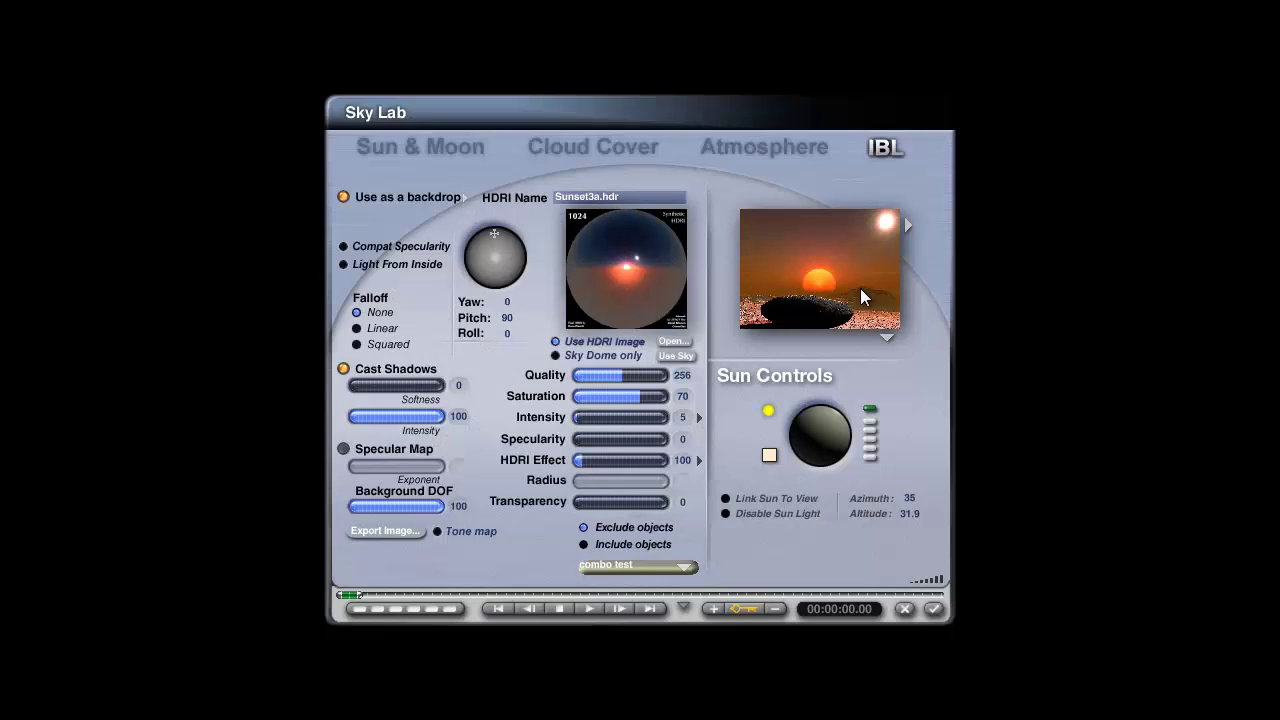
{"action": "left_click", "coordinate": [621, 502]}
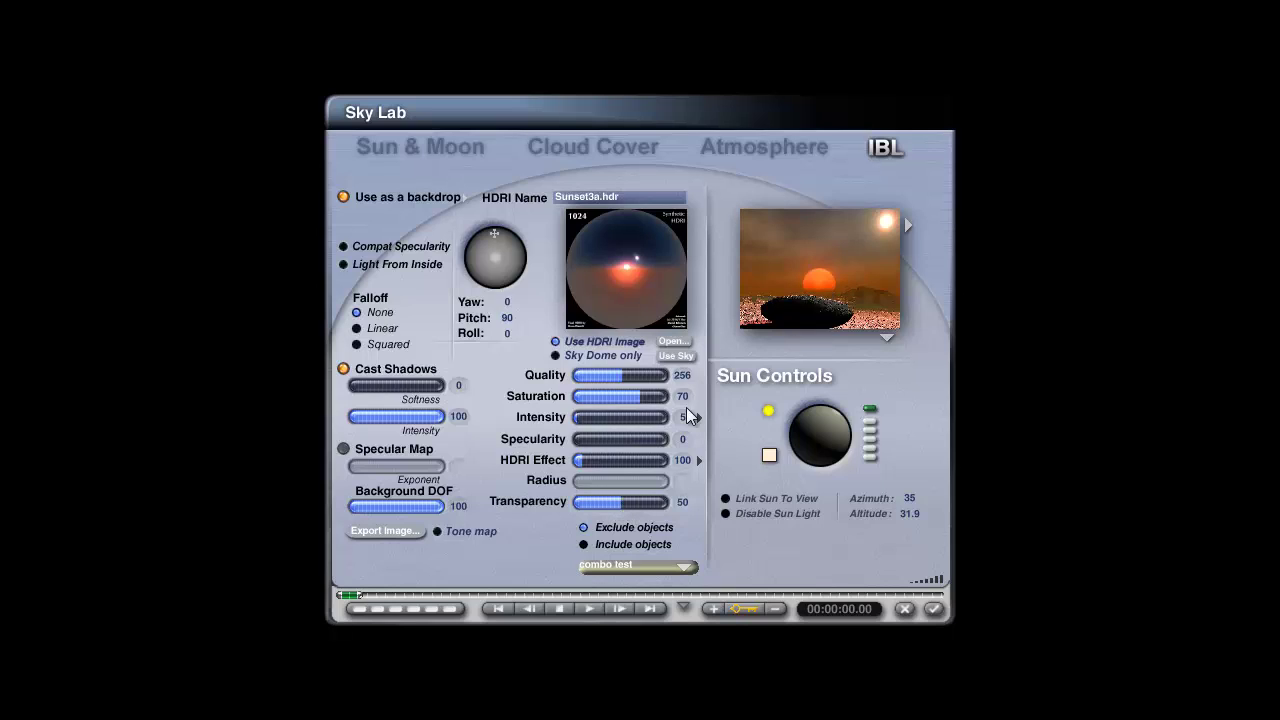
{"action": "left_click", "coordinate": [935, 597]}
Switch the HDRI backdrop's blending option to Add to sky
{"action": "left_click", "coordinate": [465, 198]}
{"action": "left_click", "coordinate": [528, 260]}
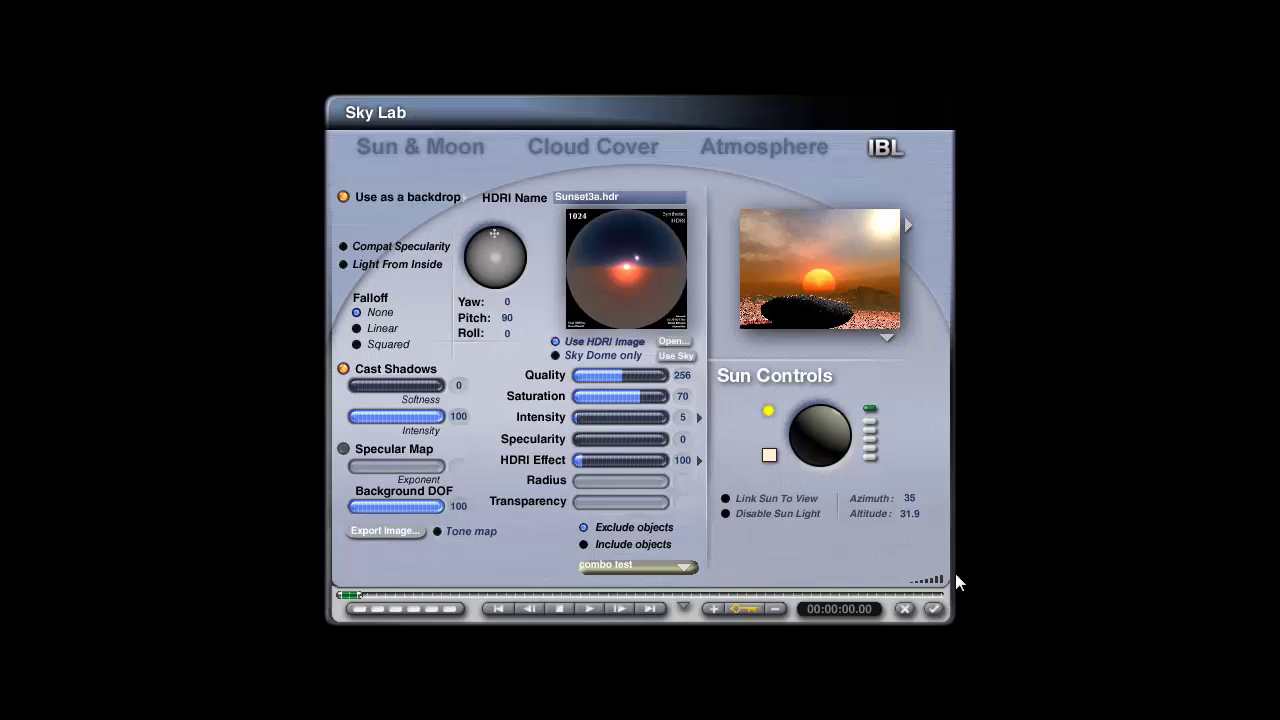
Apply the Add to sky backdrop setting and render the zoomed-in landscape
{"action": "left_click", "coordinate": [933, 609]}
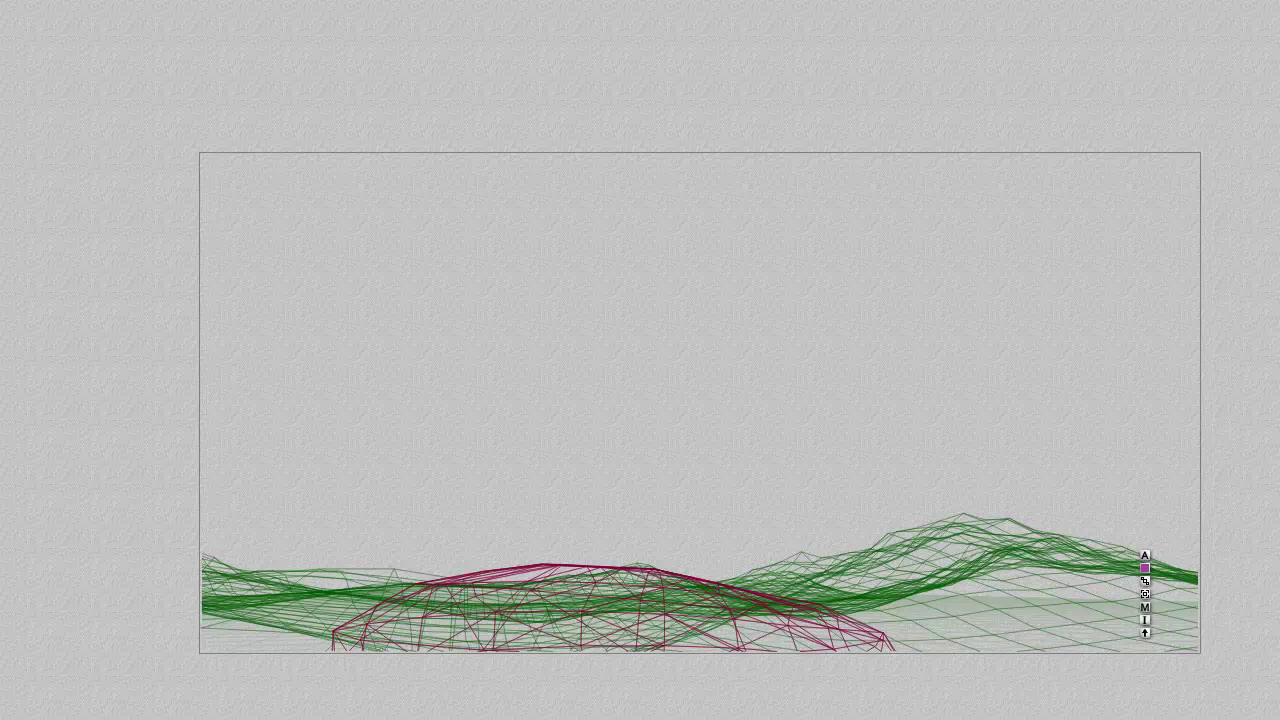
{"action": "key", "text": "ctrl+r"}
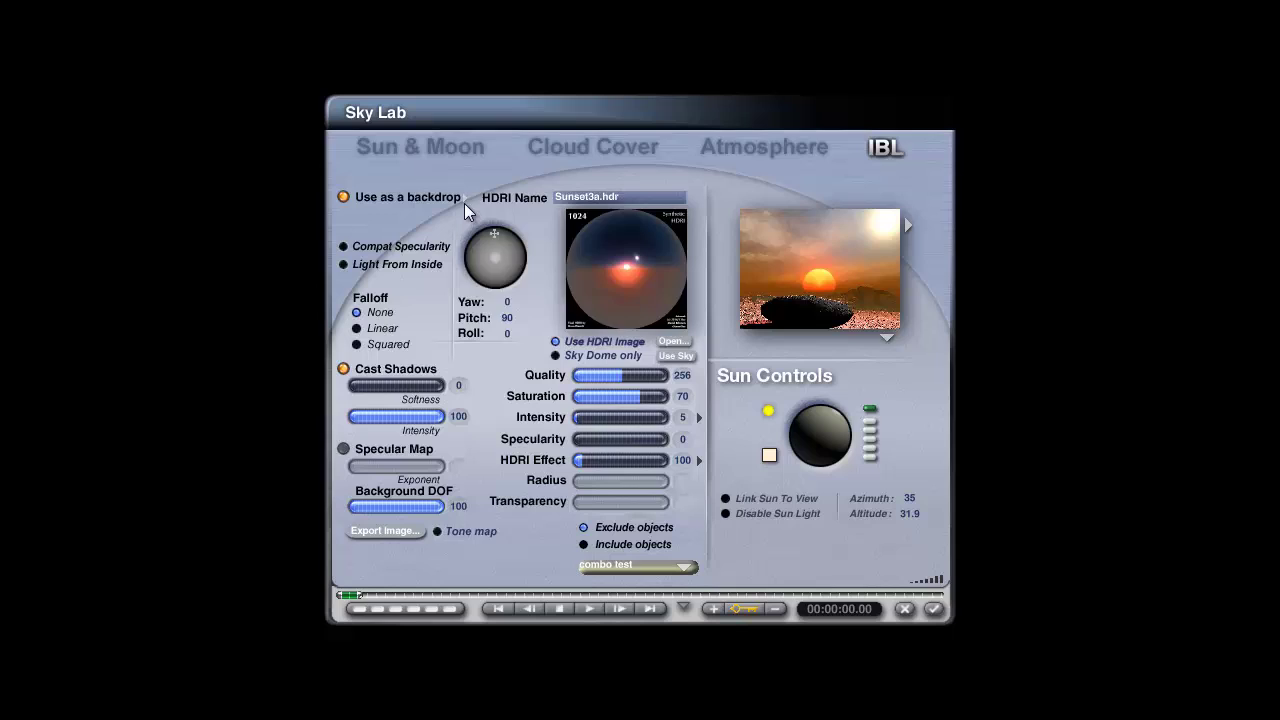
Switch the HDRI backdrop to Blend into background, set its Transparency to 0 and apply the settings
{"action": "left_click", "coordinate": [464, 202]}
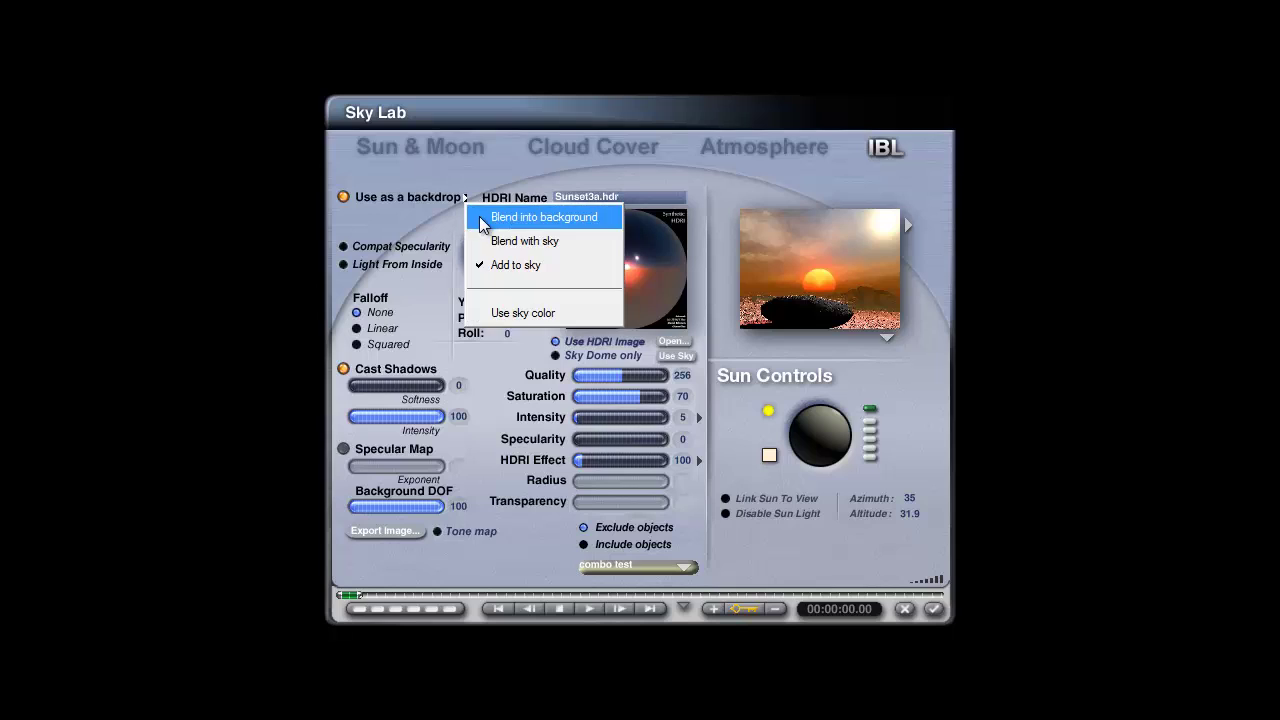
{"action": "left_click", "coordinate": [500, 215]}
{"action": "left_click_drag", "start_coordinate": [618, 507], "coordinate": [570, 505]}
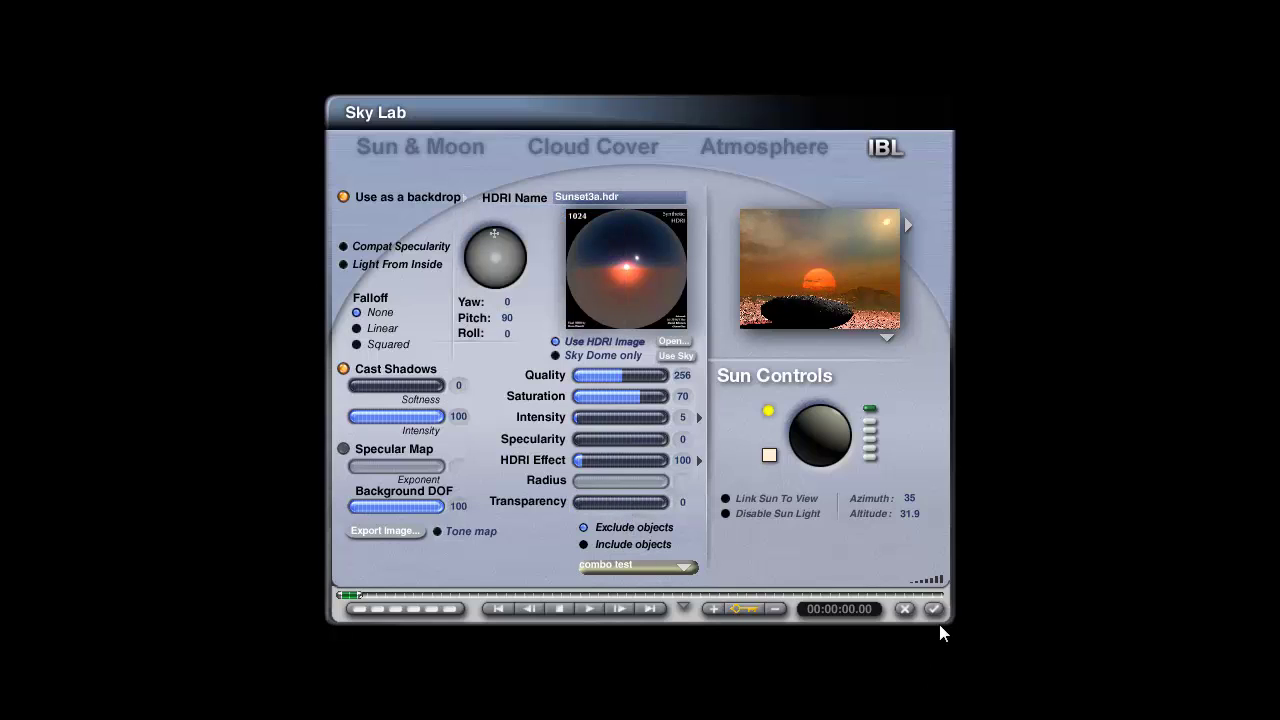
{"action": "left_click", "coordinate": [903, 610]}
Try an HDRI Intensity of 6, set it to 10, lower the Quality and apply the settings
{"action": "type", "text": "6"}
{"action": "key", "text": "Return"}
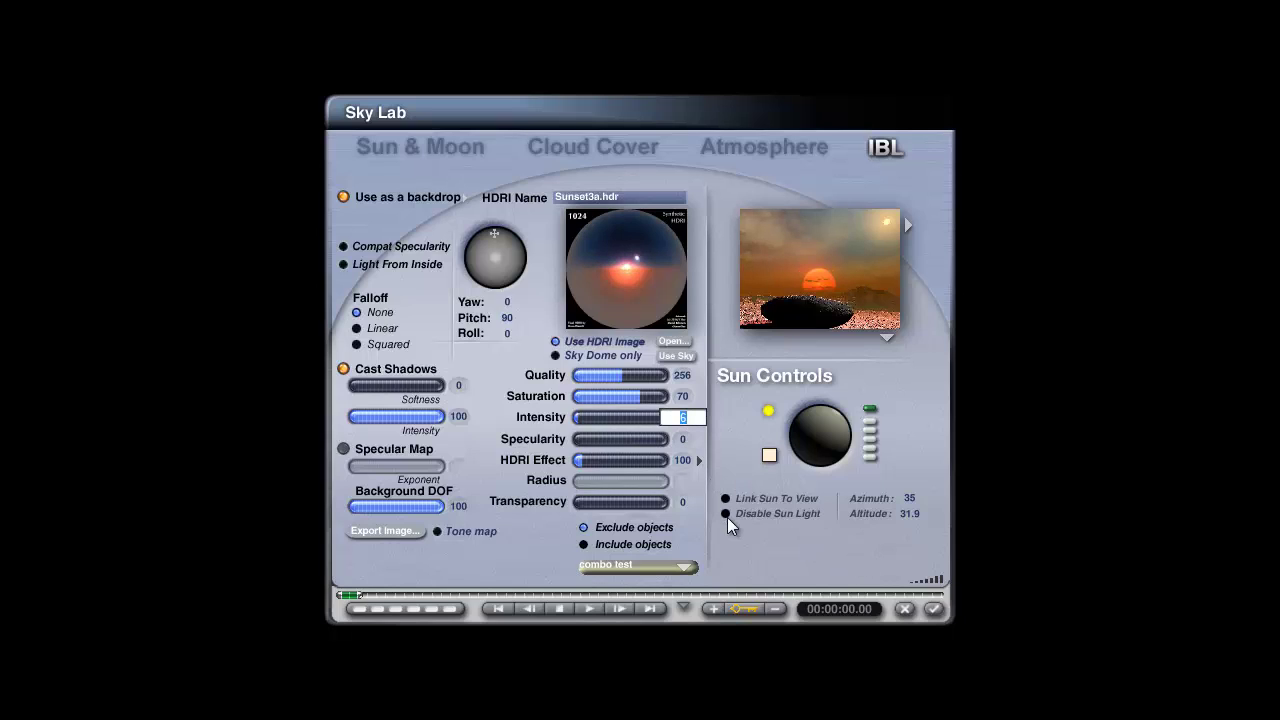
{"action": "type", "text": "10"}
{"action": "key", "text": "Return"}
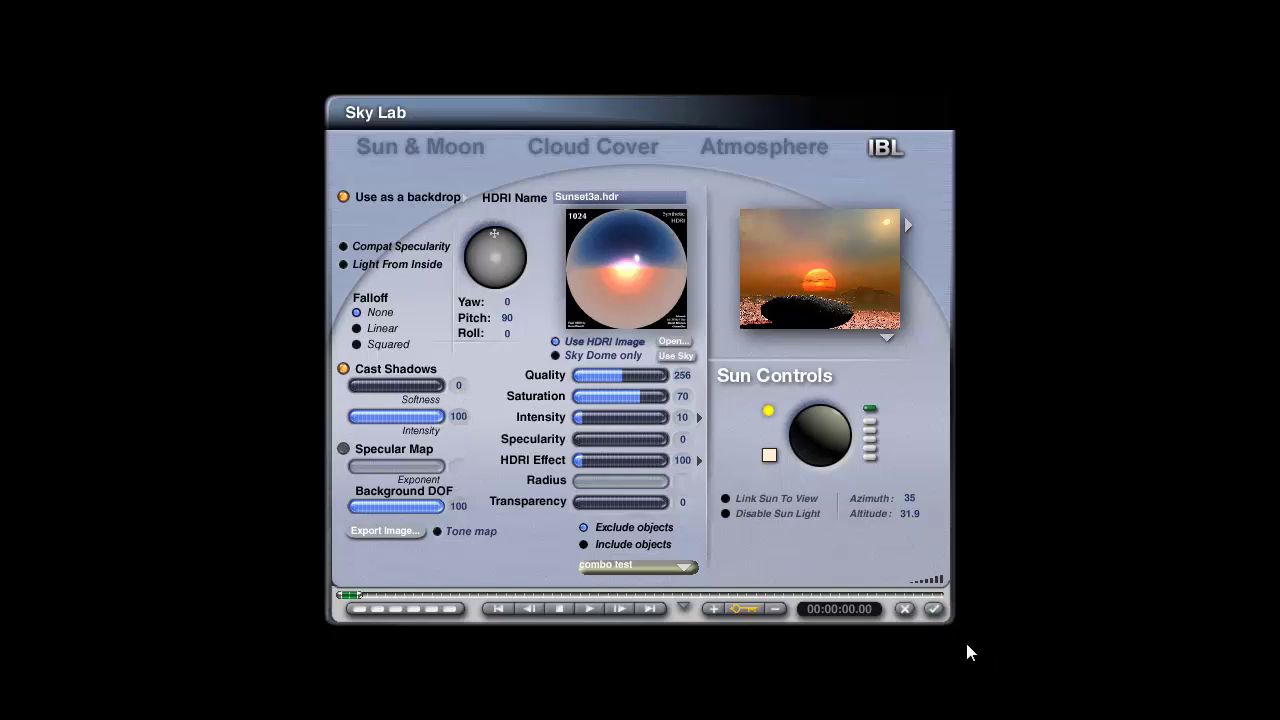
{"action": "left_click_drag", "start_coordinate": [618, 375], "coordinate": [577, 375]}
{"action": "left_click", "coordinate": [933, 609]}
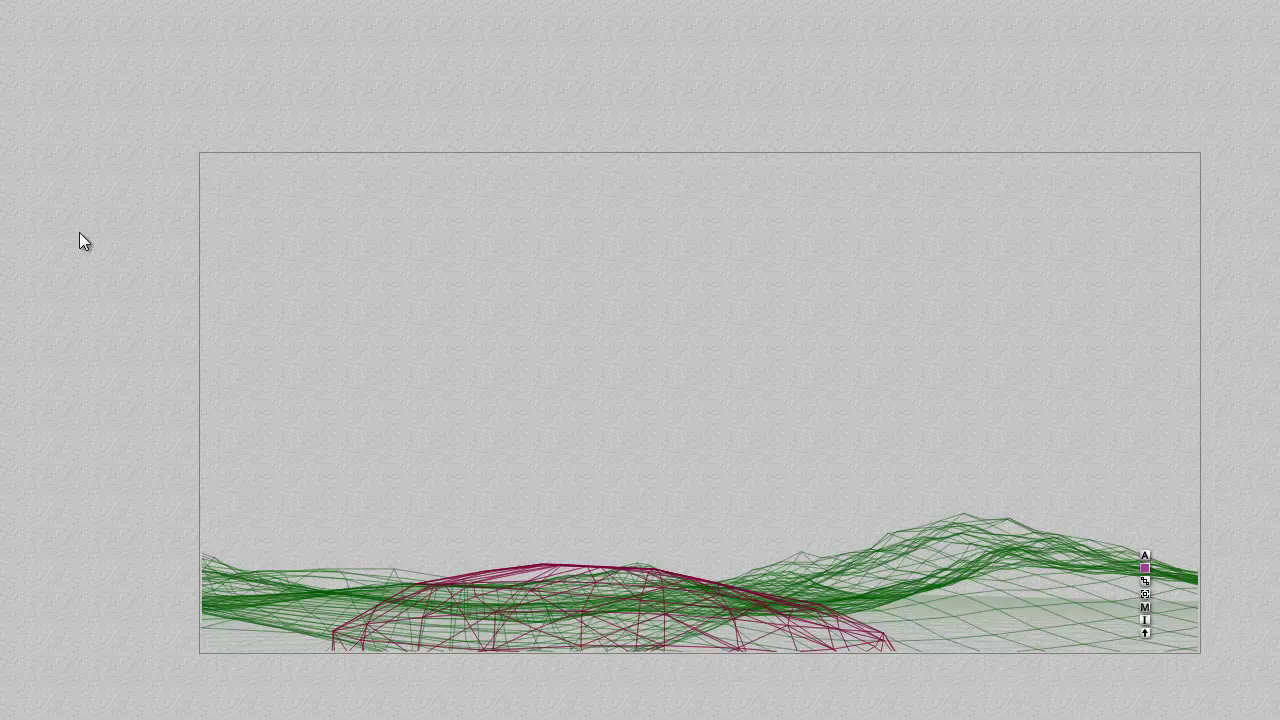
Widen the view to include the whole rock and the upper sun, and render the landscape
{"action": "scroll", "coordinate": [700, 403], "scroll_direction": "down", "scroll_amount": 5}
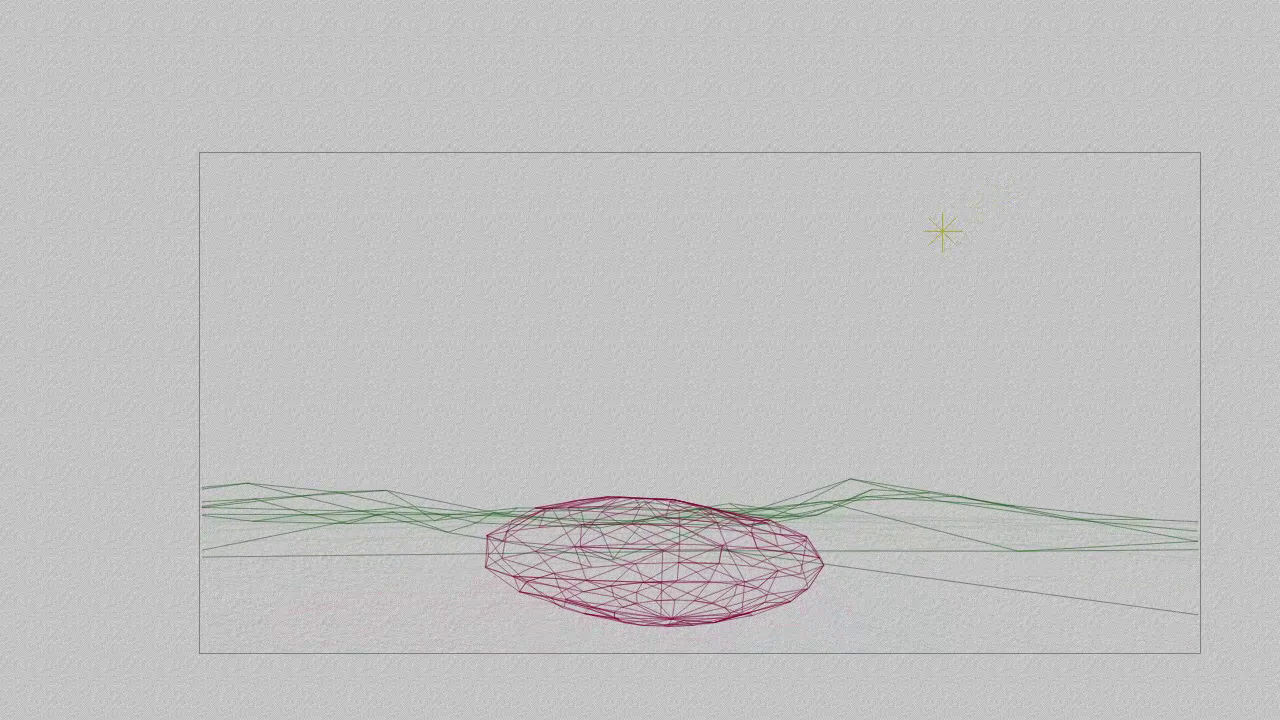
{"action": "left_click", "coordinate": [42, 336]}
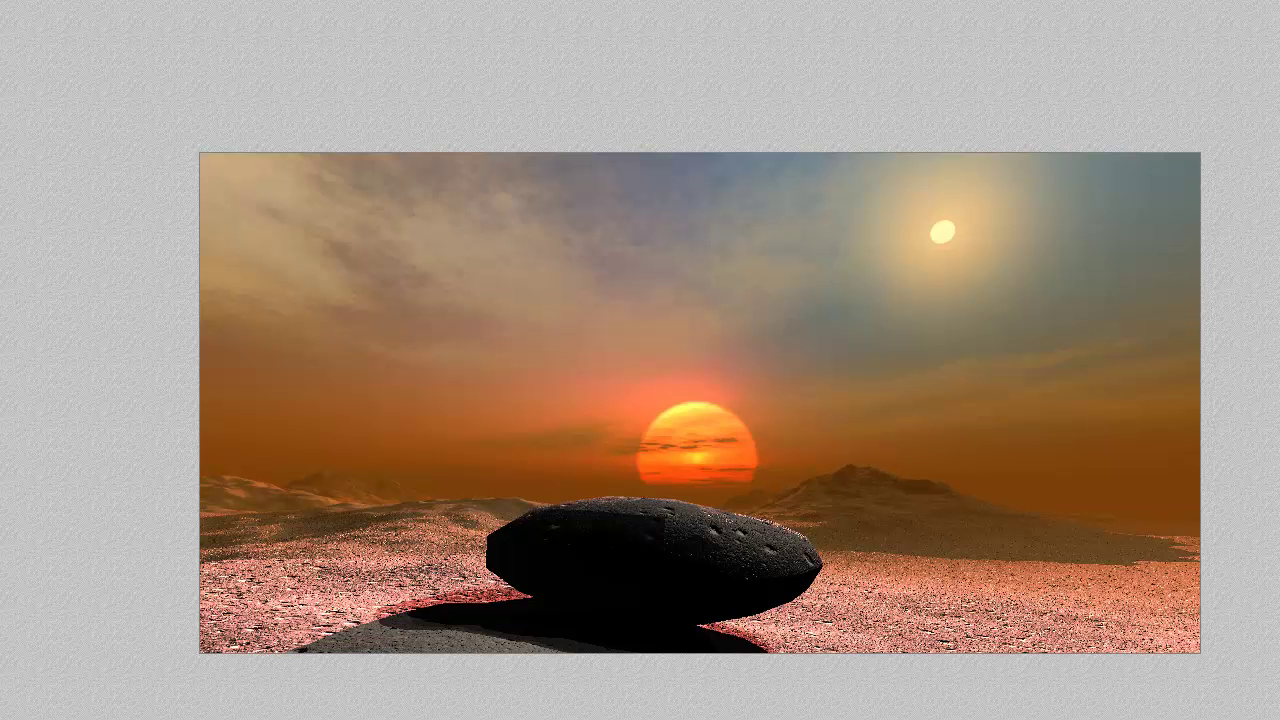
{"action": "left_click", "coordinate": [650, 555]}
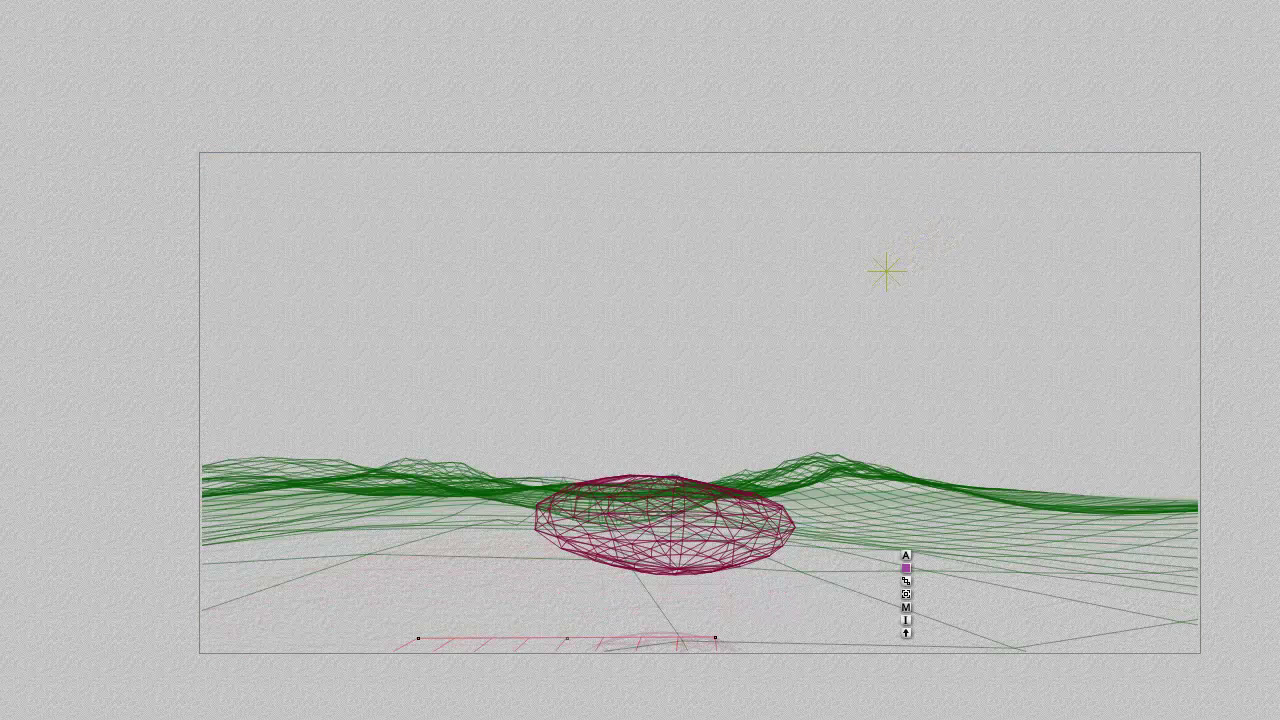